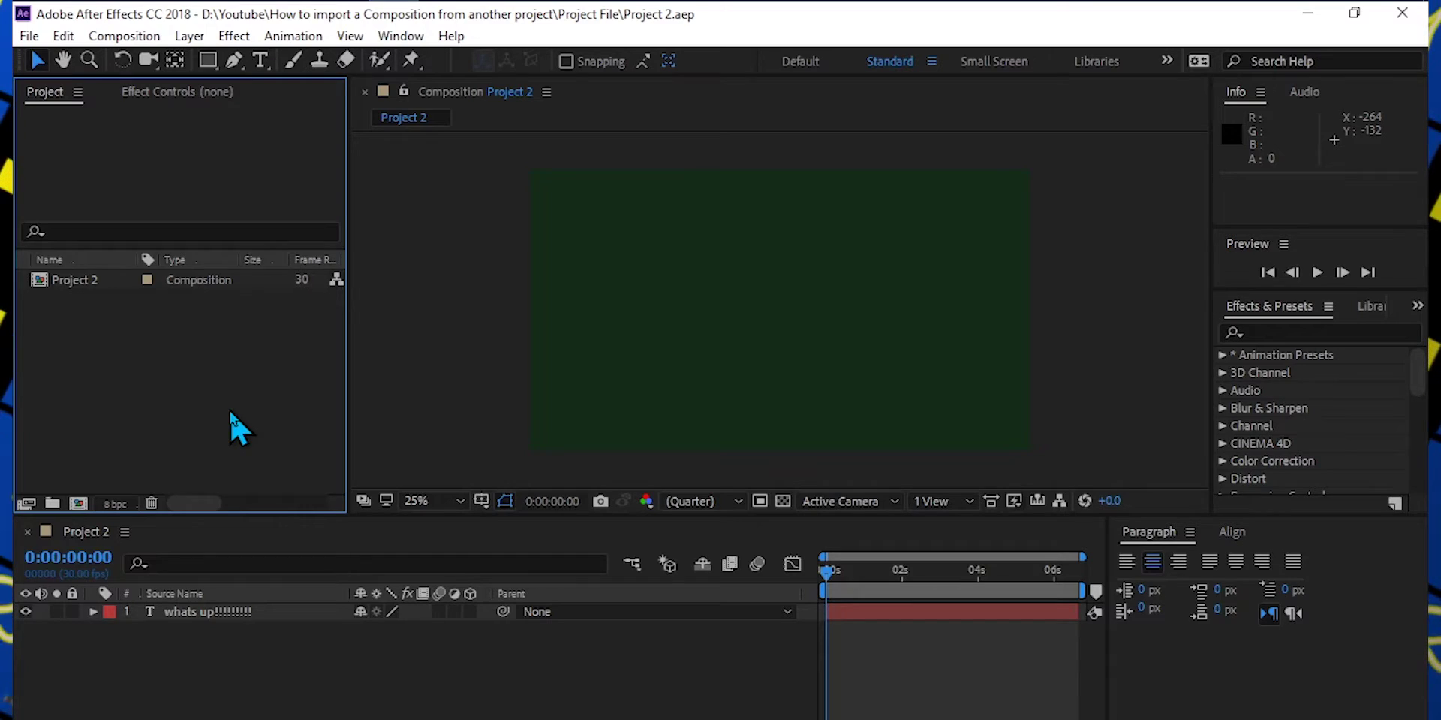
- Preview the comp, then set the WHATS UP text layer's Position to 960, 214
{"action": "key", "text": "space"}
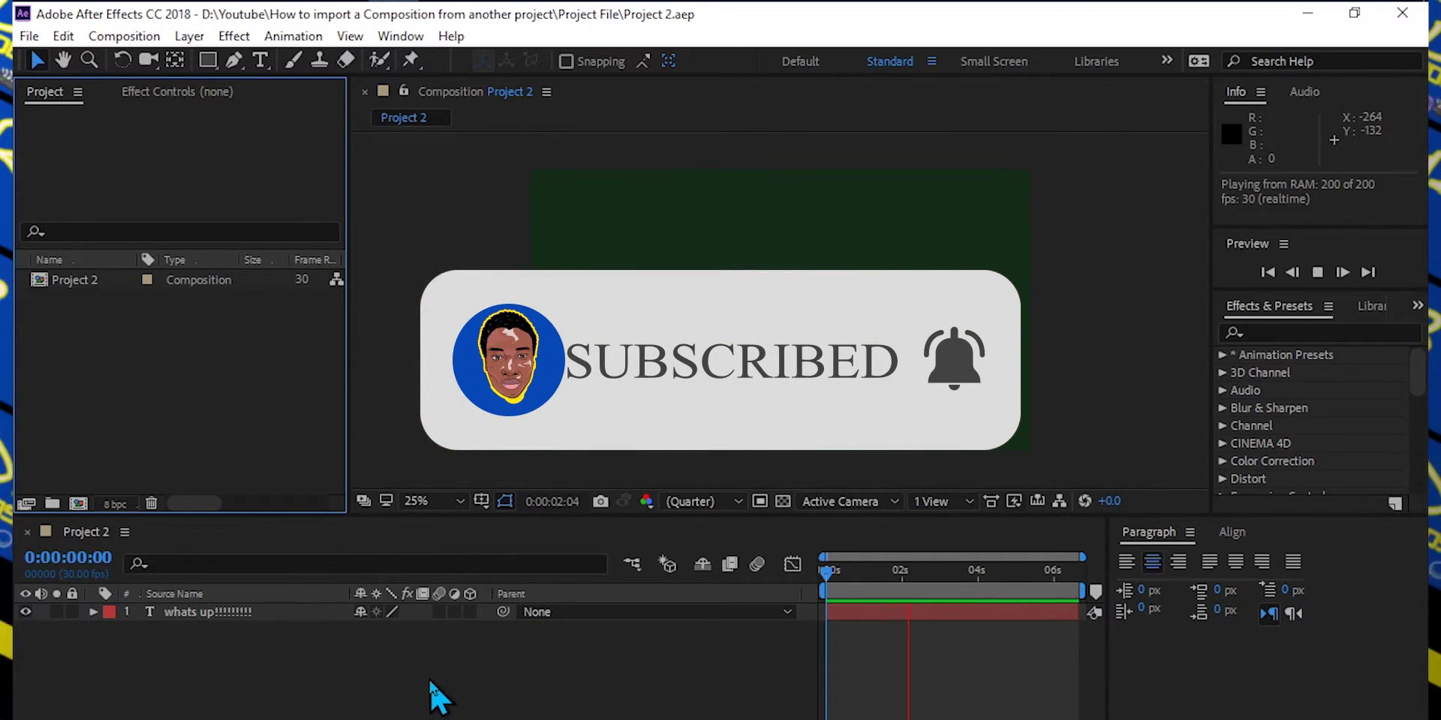
{"action": "key", "text": "space"}
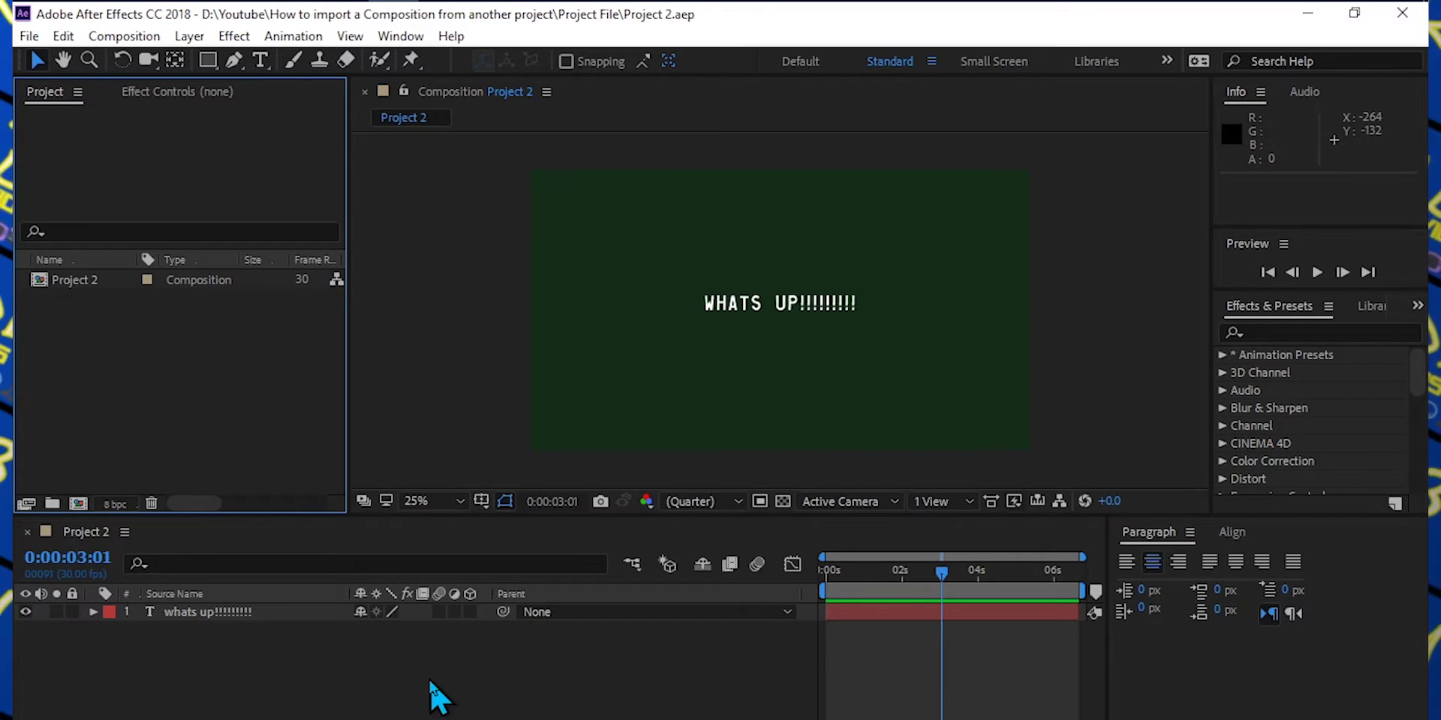
{"action": "left_click", "coordinate": [218, 613]}
{"action": "key", "text": "p"}
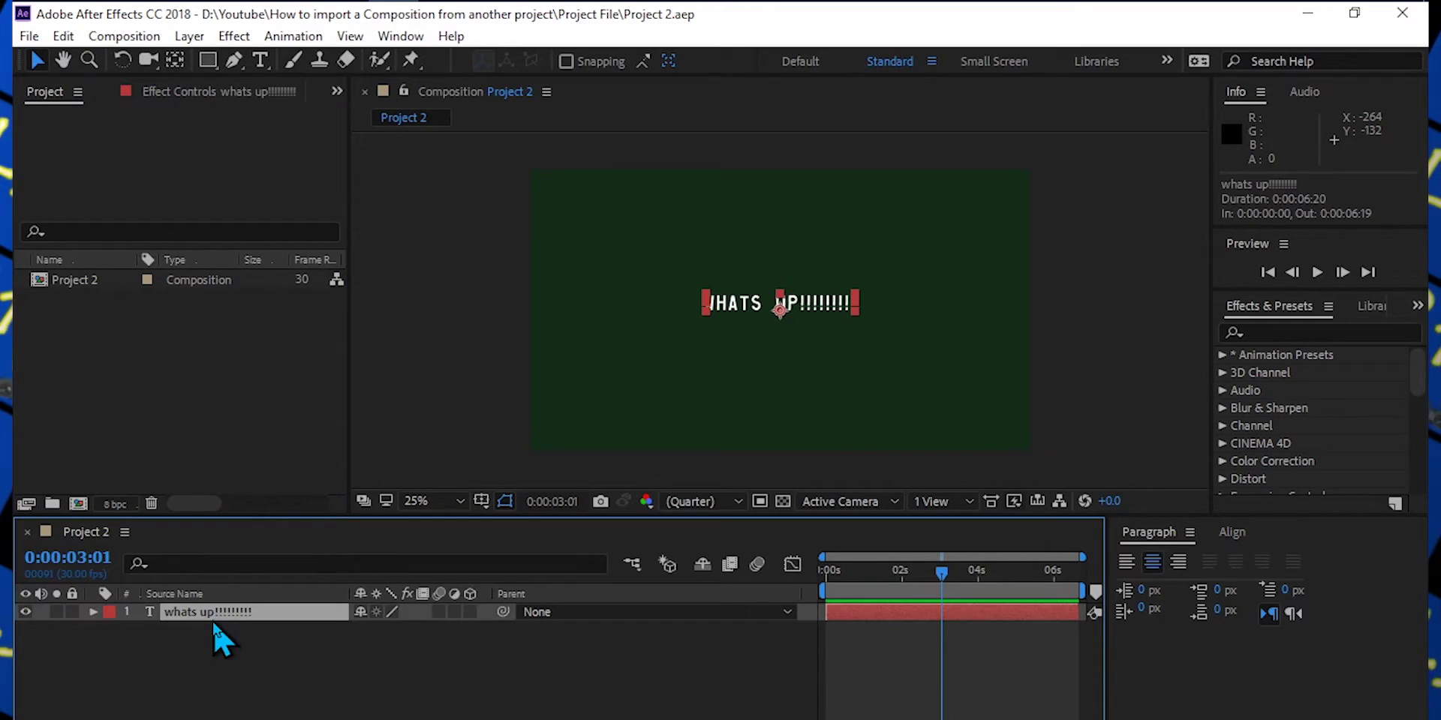
{"action": "left_click_drag", "start_coordinate": [403, 629], "coordinate": [123, 667]}
{"action": "left_click", "coordinate": [240, 710]}
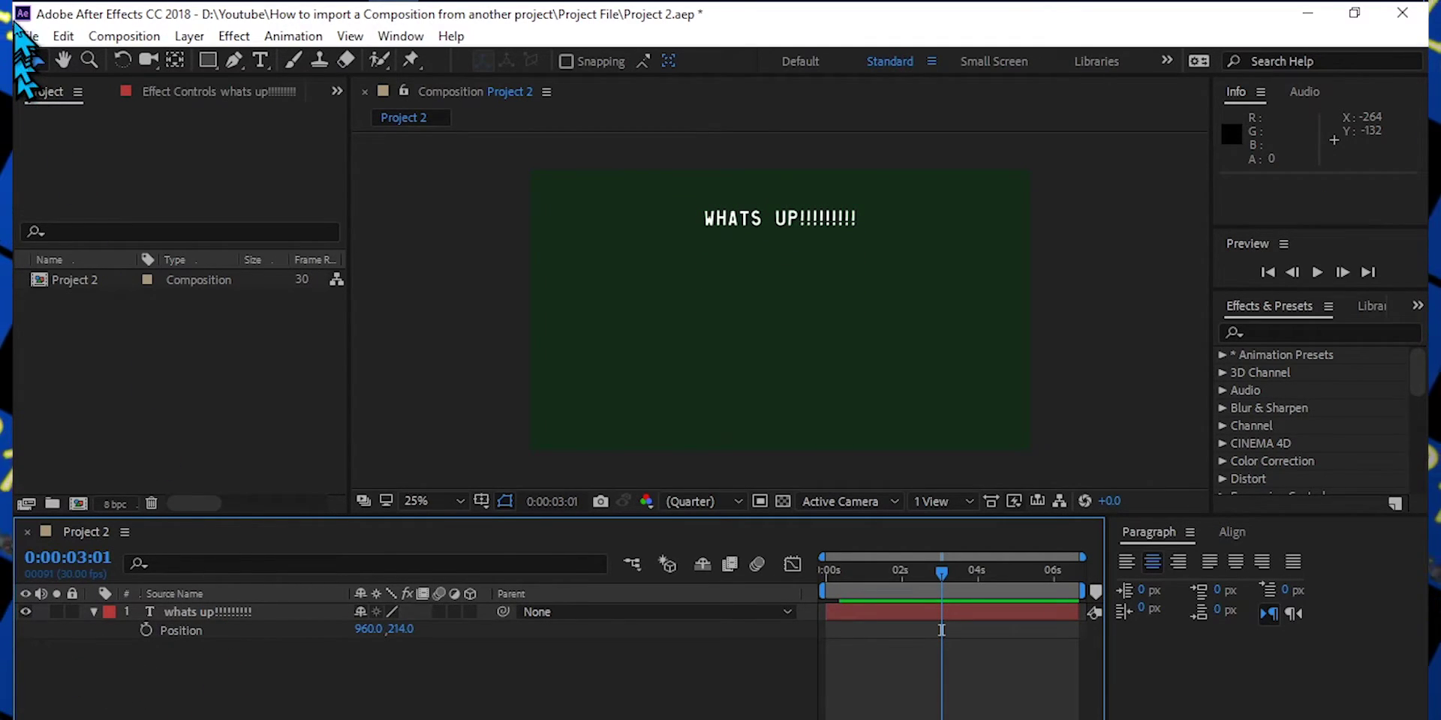
- Open recent Project 1.aep, saving Project 2's changes first
{"action": "left_click", "coordinate": [28, 36]}
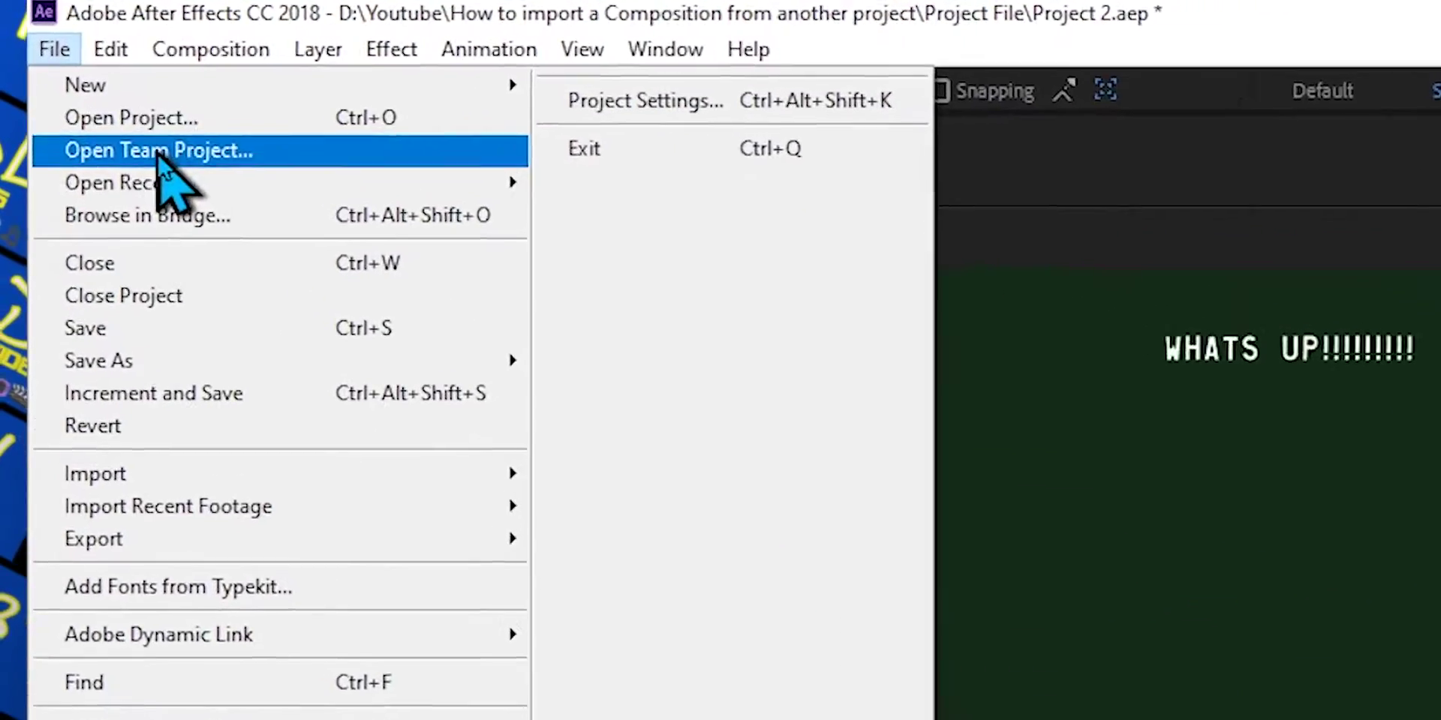
{"action": "mouse_move", "coordinate": [82, 117]}
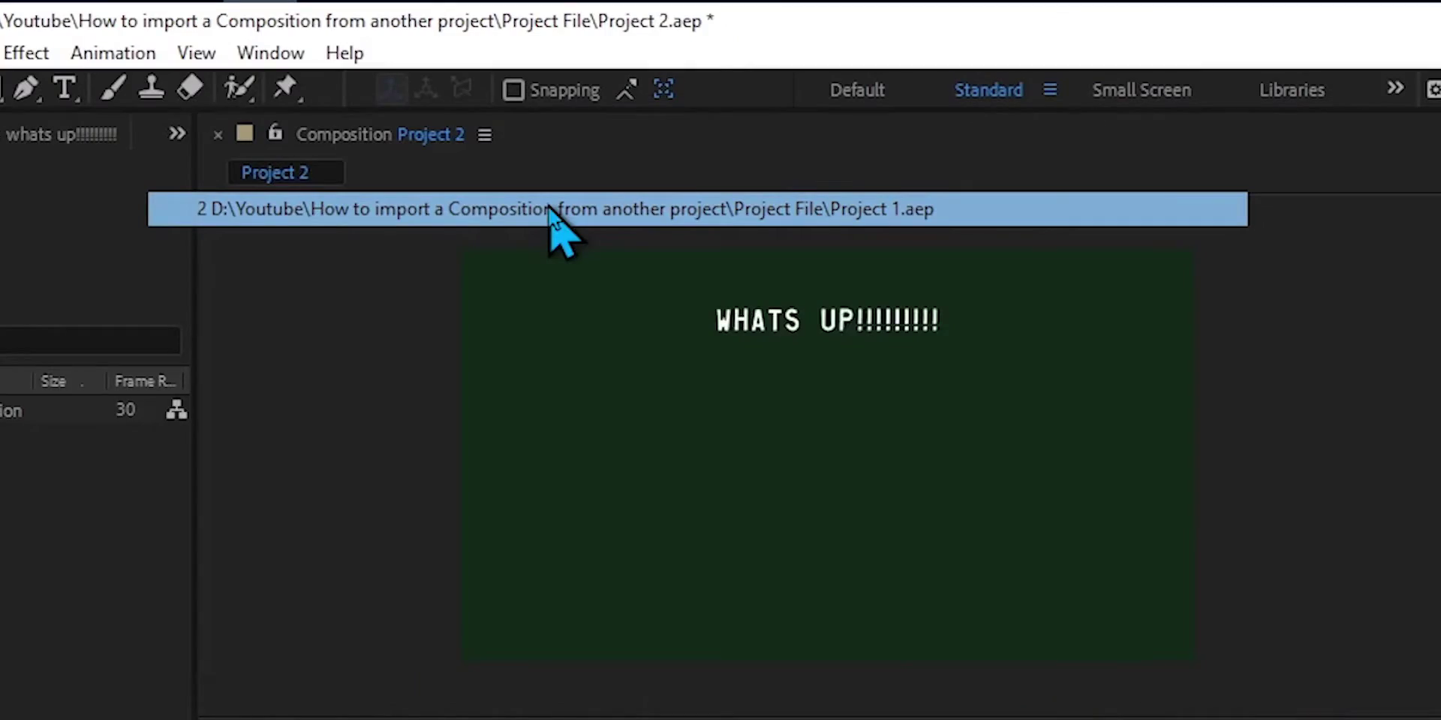
{"action": "left_click", "coordinate": [496, 279]}
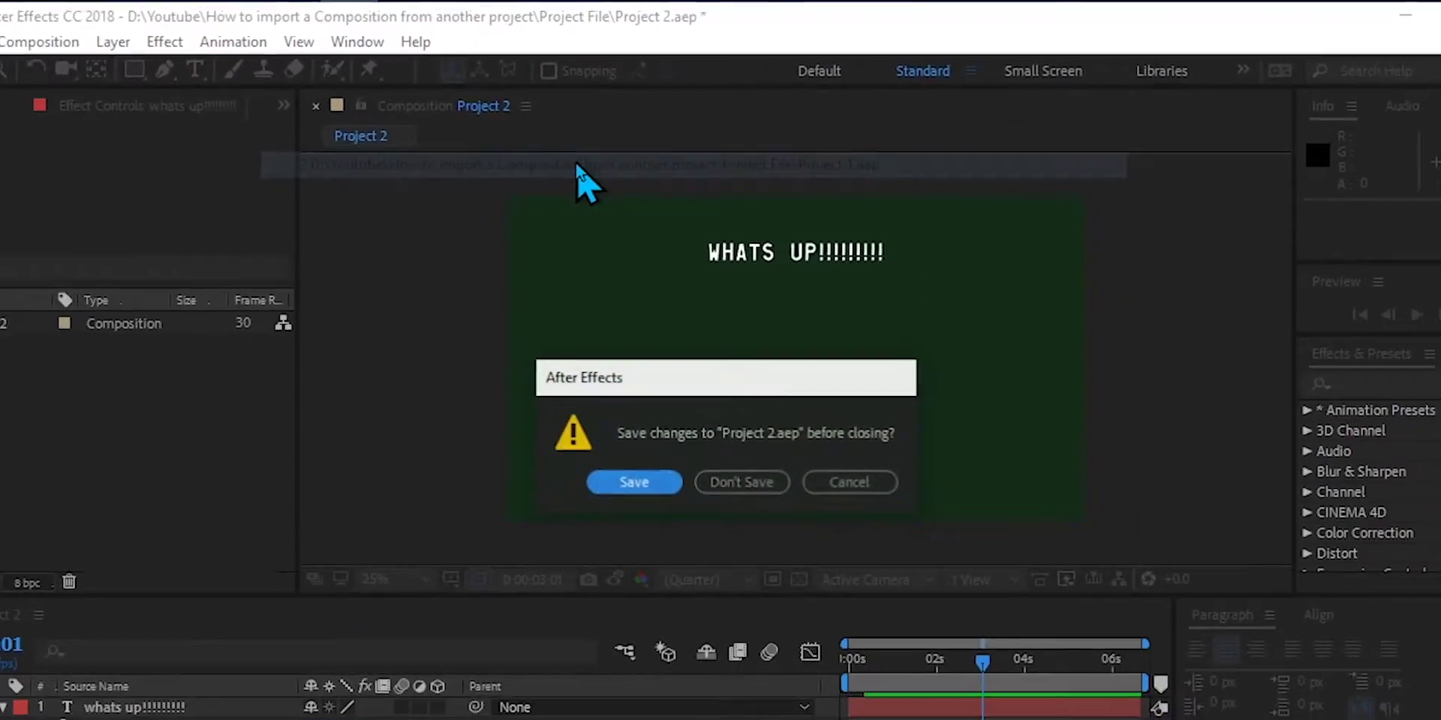
{"action": "left_click", "coordinate": [672, 420]}
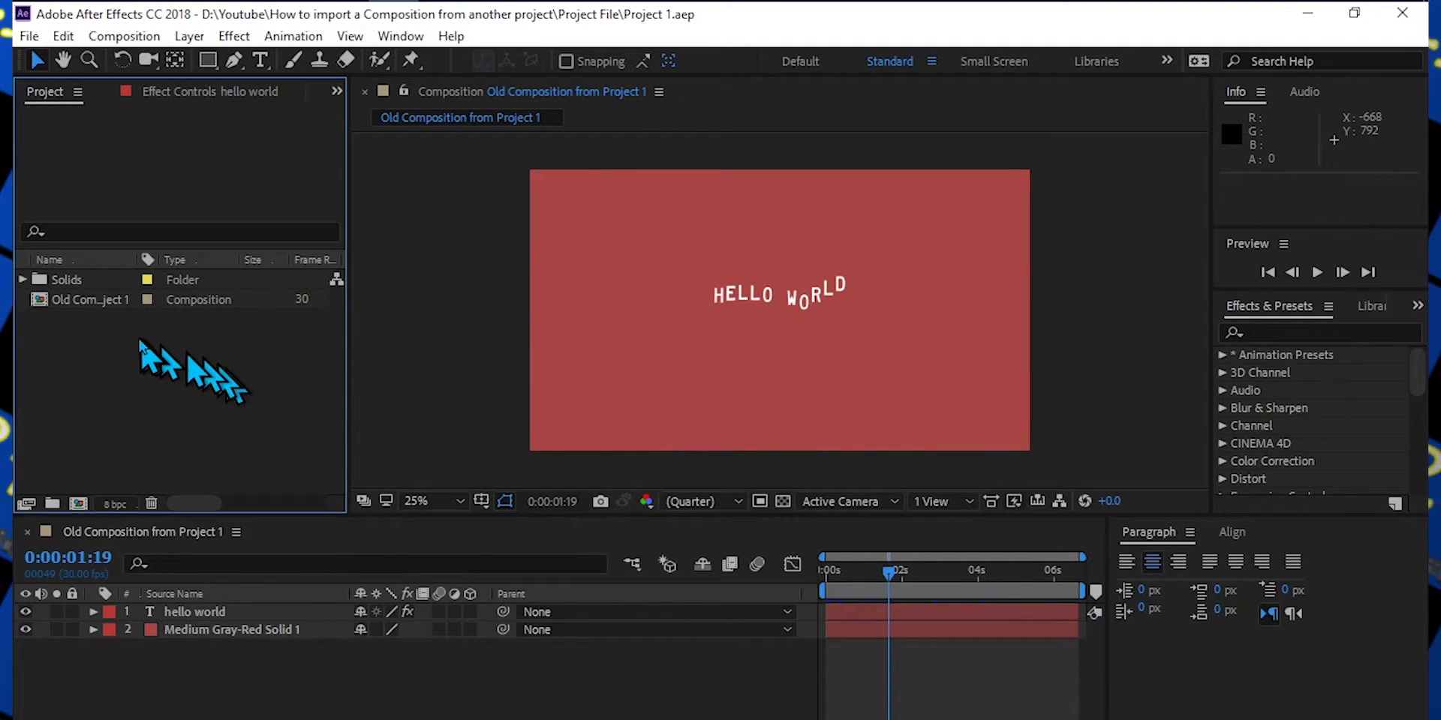
- Preview Old Composition from Project 1's HELLO WORLD animation from the start
{"action": "left_click", "coordinate": [90, 299]}
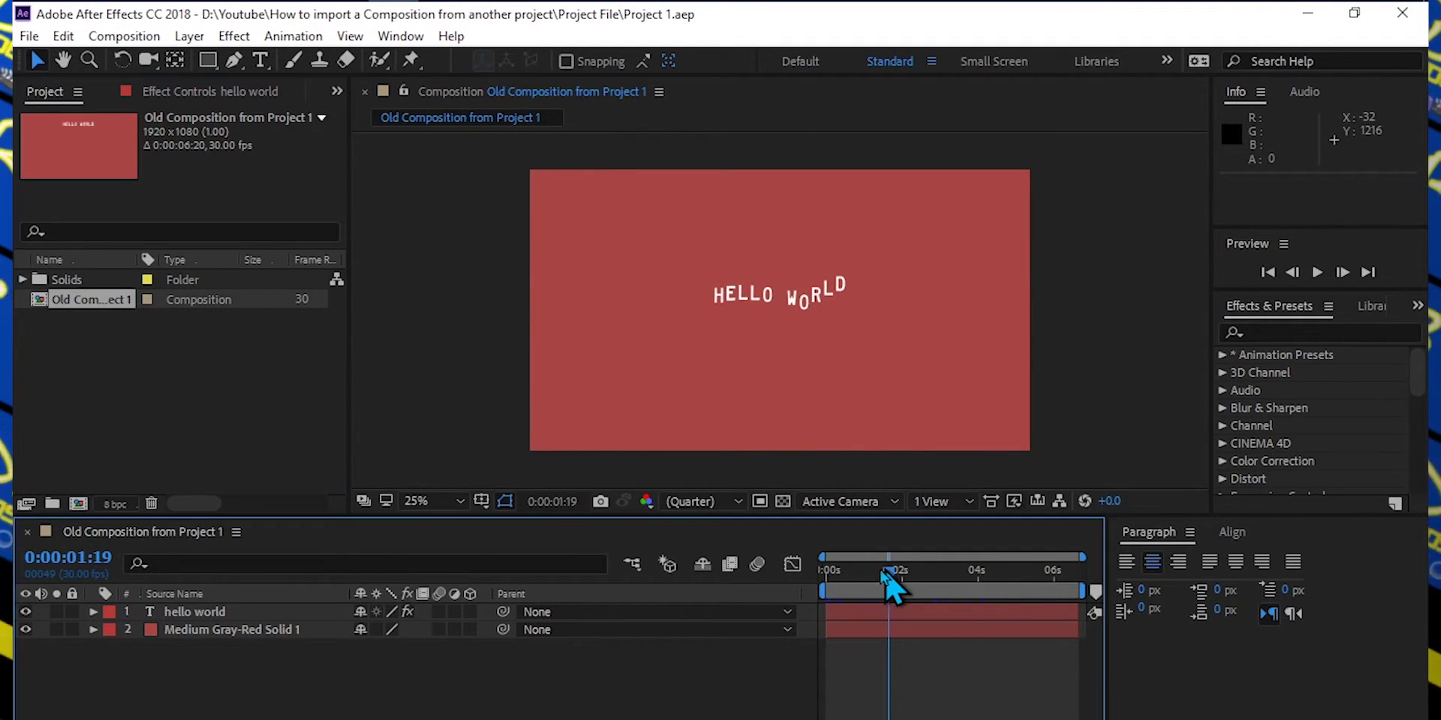
{"action": "left_click_drag", "start_coordinate": [888, 572], "coordinate": [803, 578]}
{"action": "key", "text": "space"}
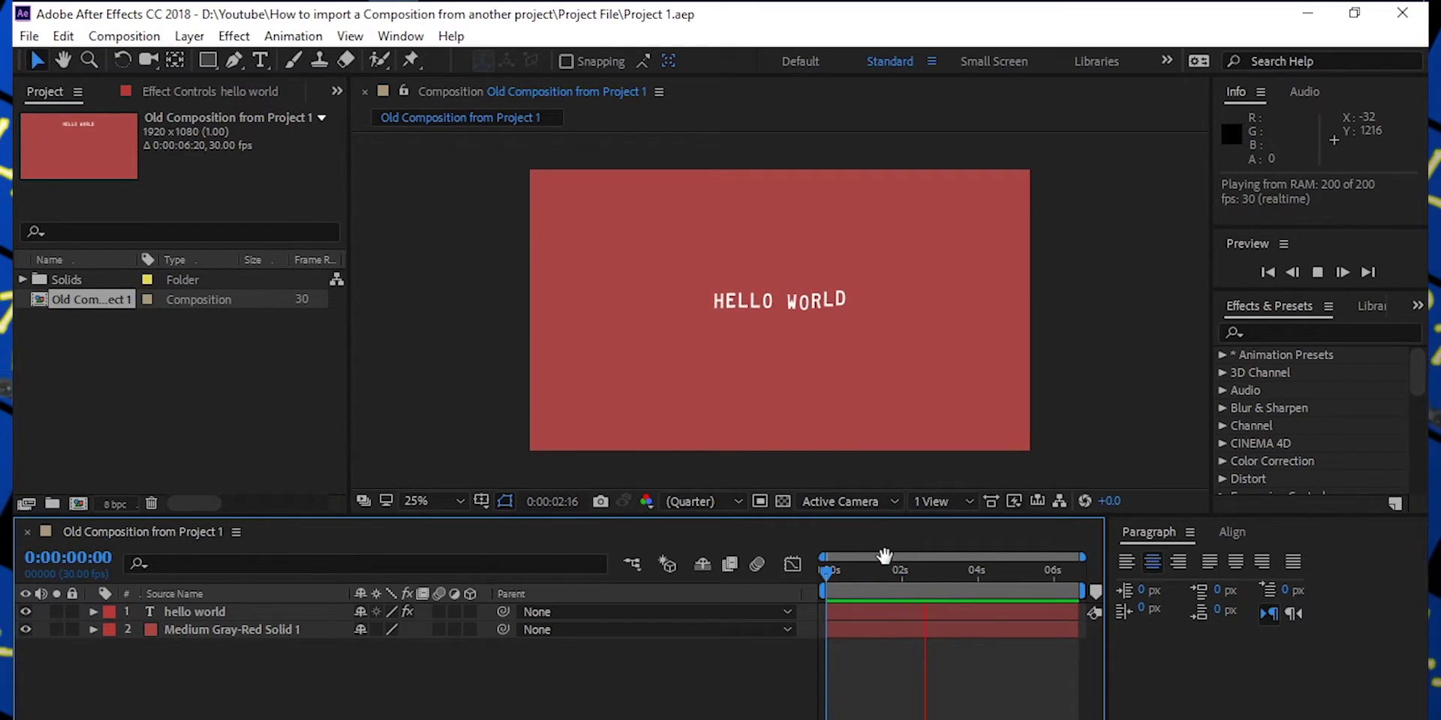
{"action": "key", "text": "space"}
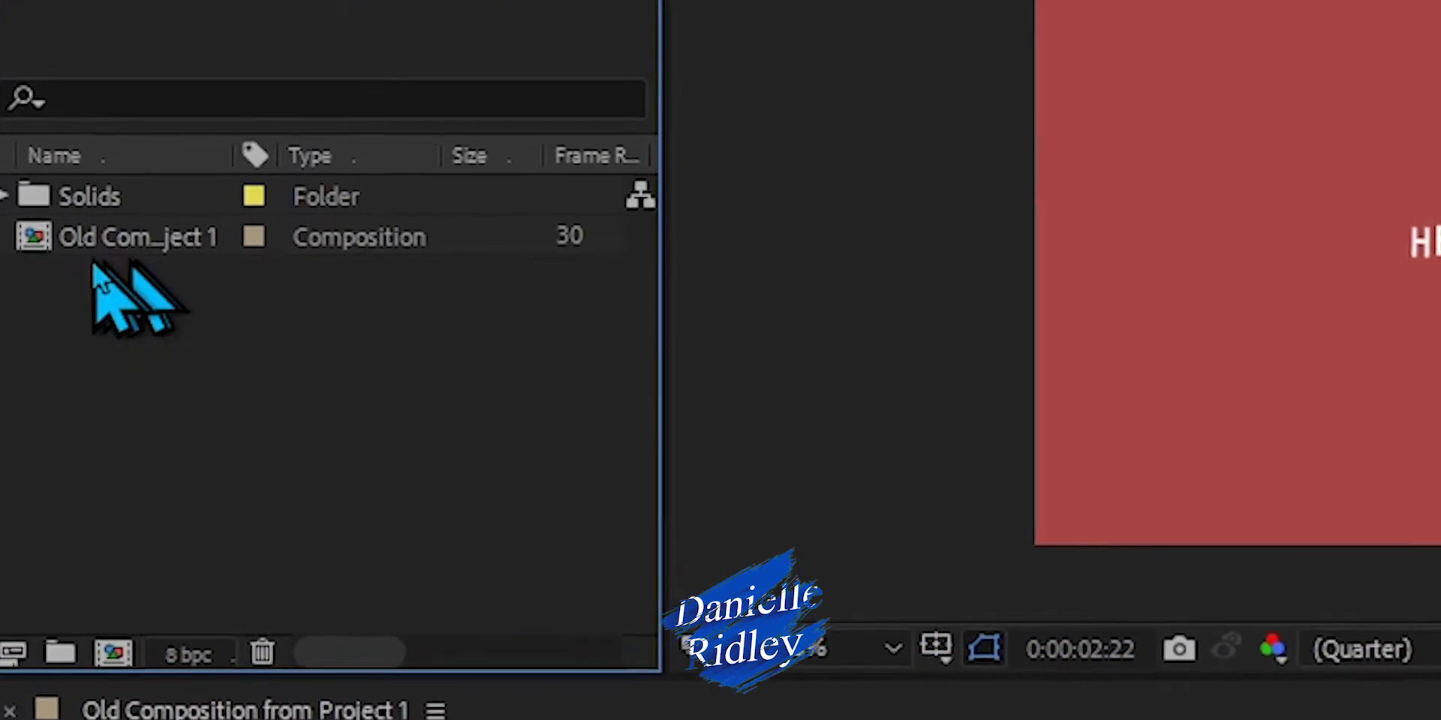
- Select Old Composition from Project 1 and open File > Dependencies > Collect Files
{"action": "left_click", "coordinate": [98, 238]}
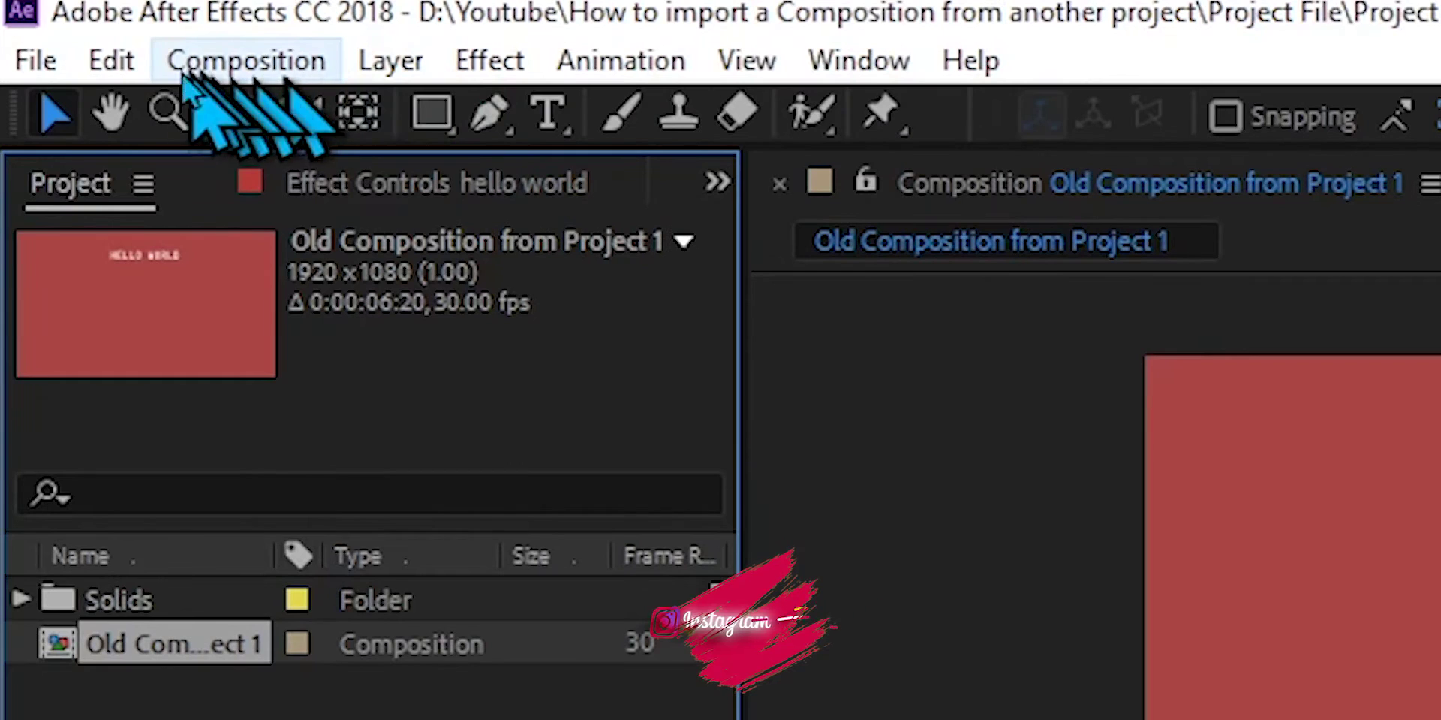
{"action": "left_click", "coordinate": [35, 60]}
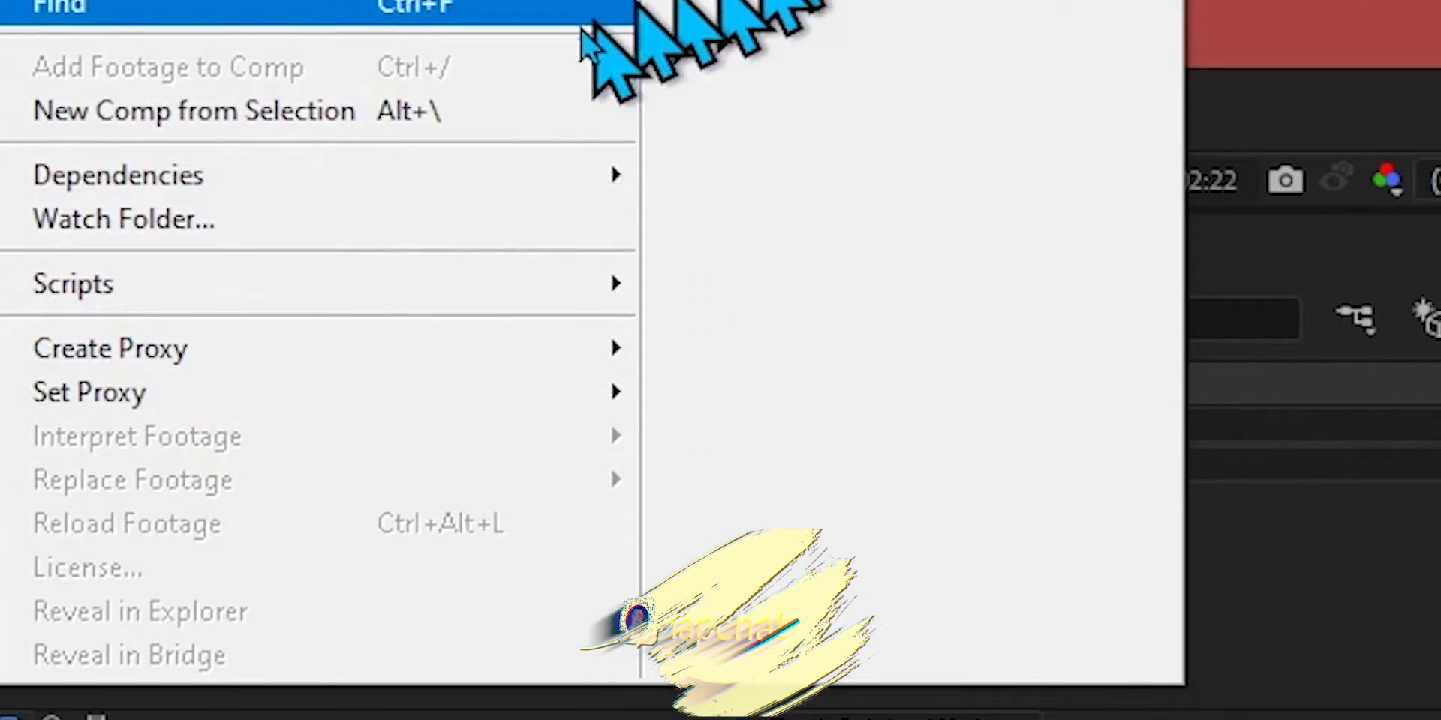
{"action": "mouse_move", "coordinate": [353, 180]}
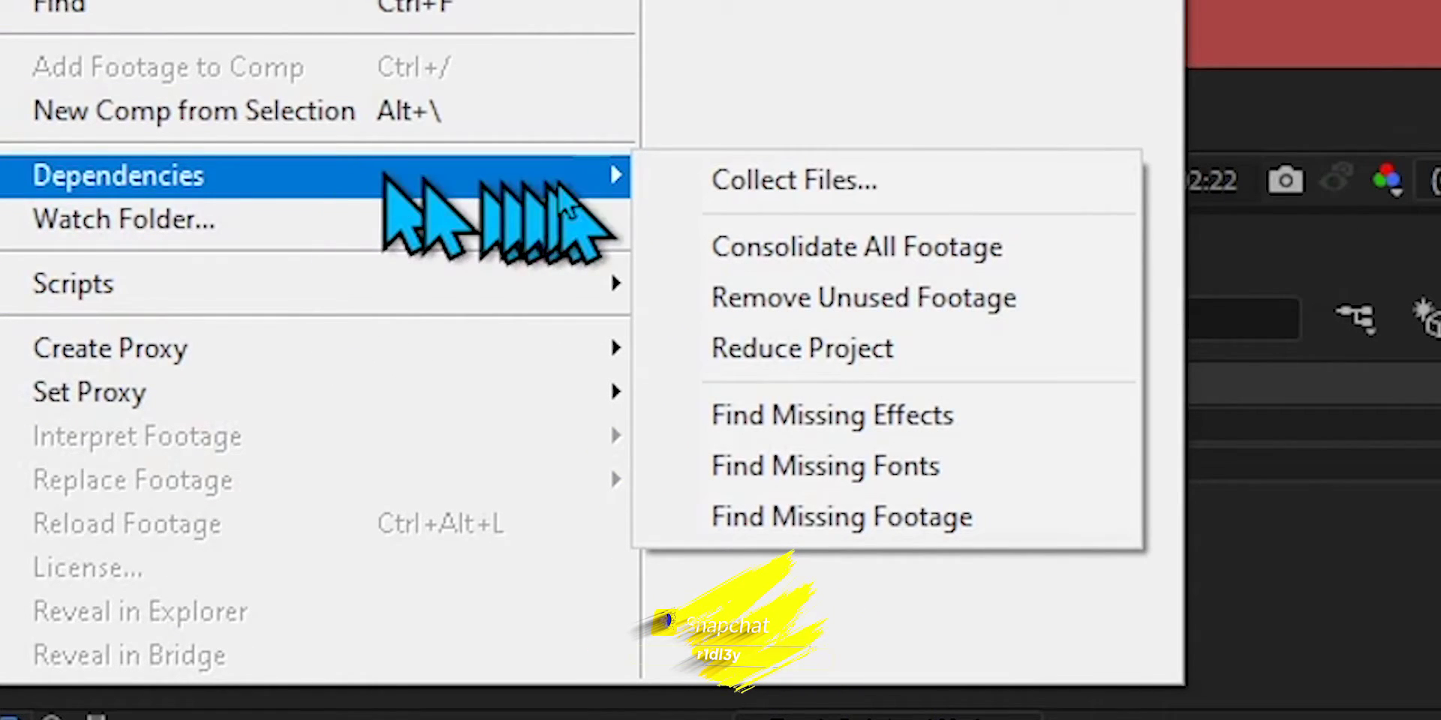
{"action": "left_click", "coordinate": [722, 181]}
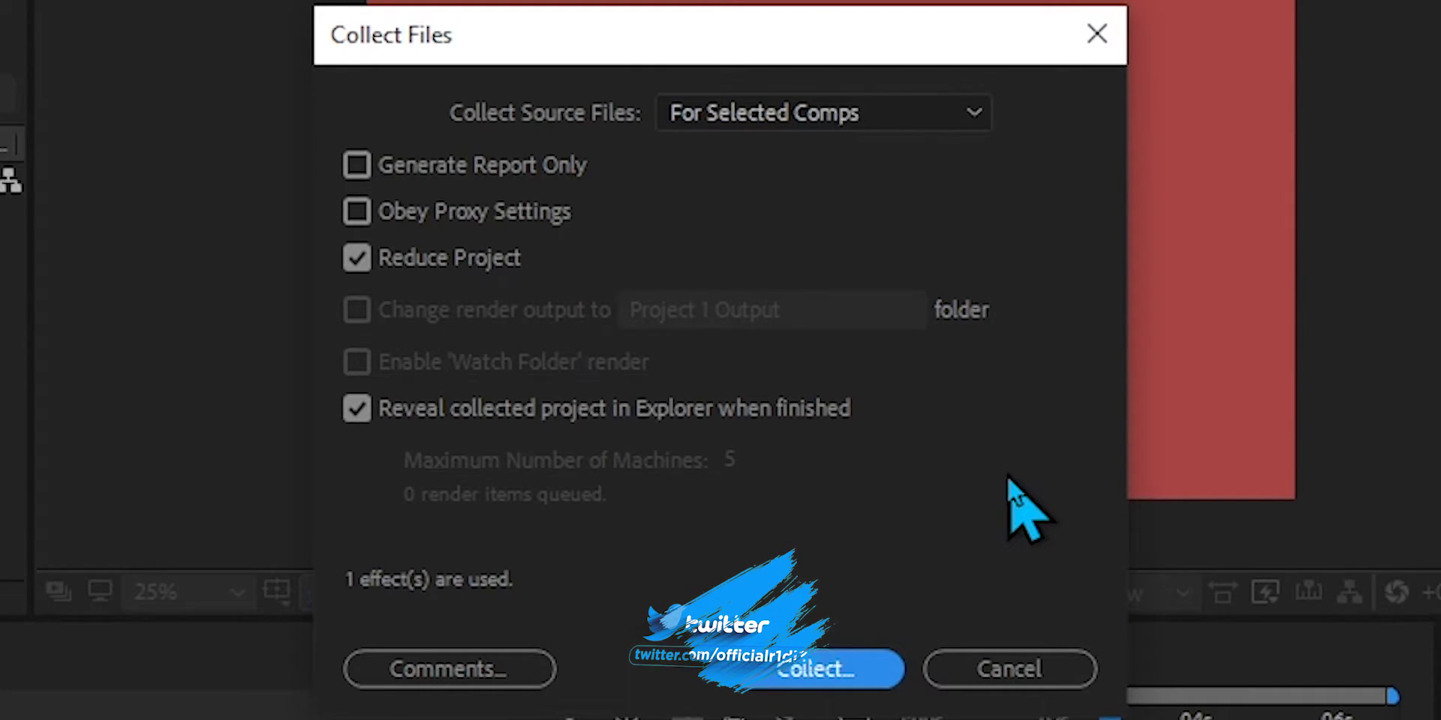
- Collect source files For Selected Comps with Reduce Project checked, then click Collect
{"action": "left_click", "coordinate": [882, 127]}
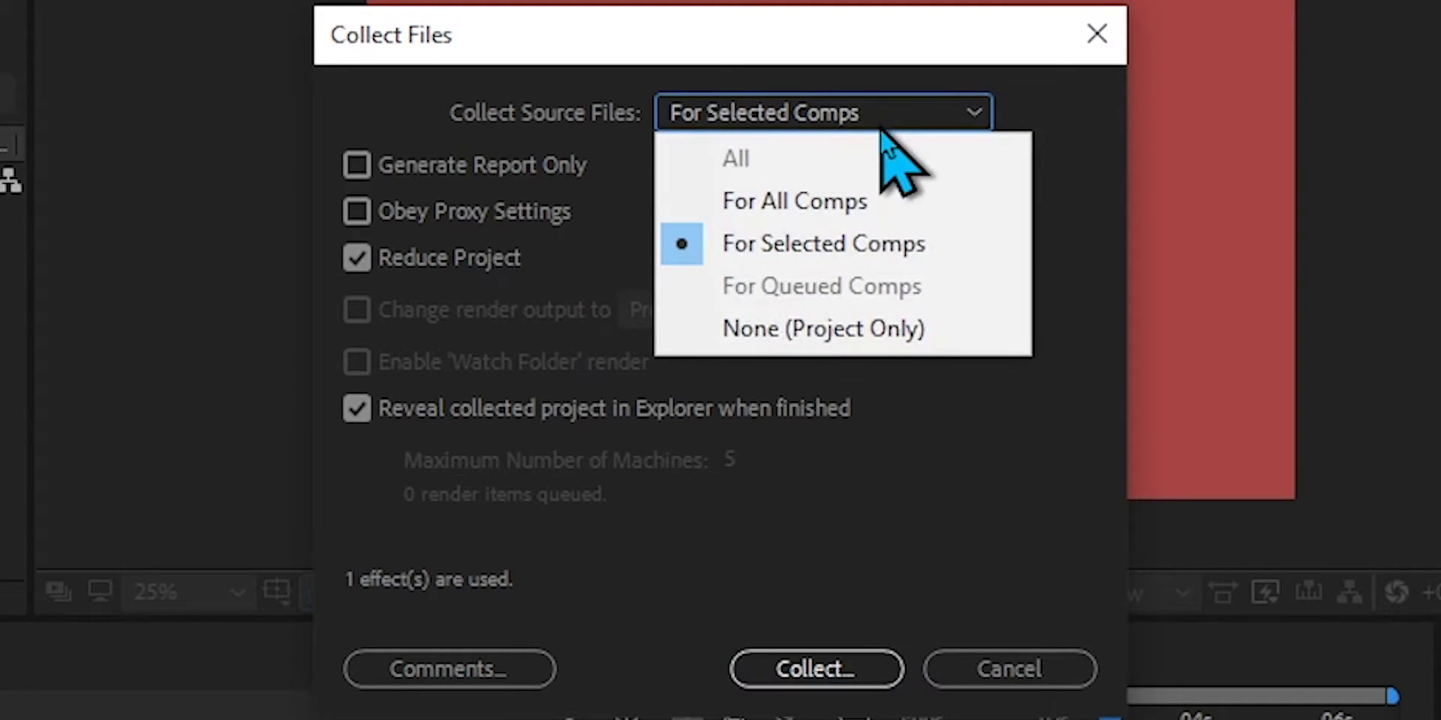
{"action": "left_click", "coordinate": [834, 241]}
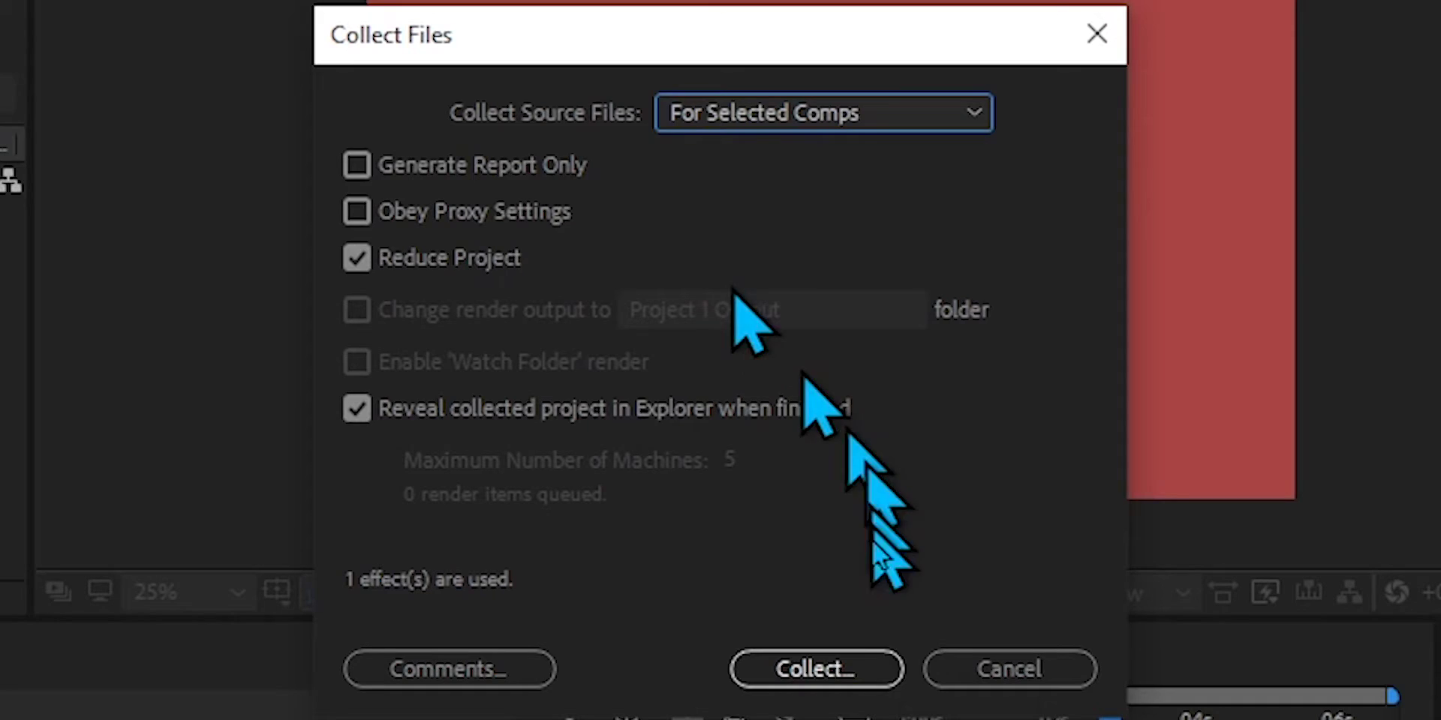
{"action": "left_click", "coordinate": [826, 668]}
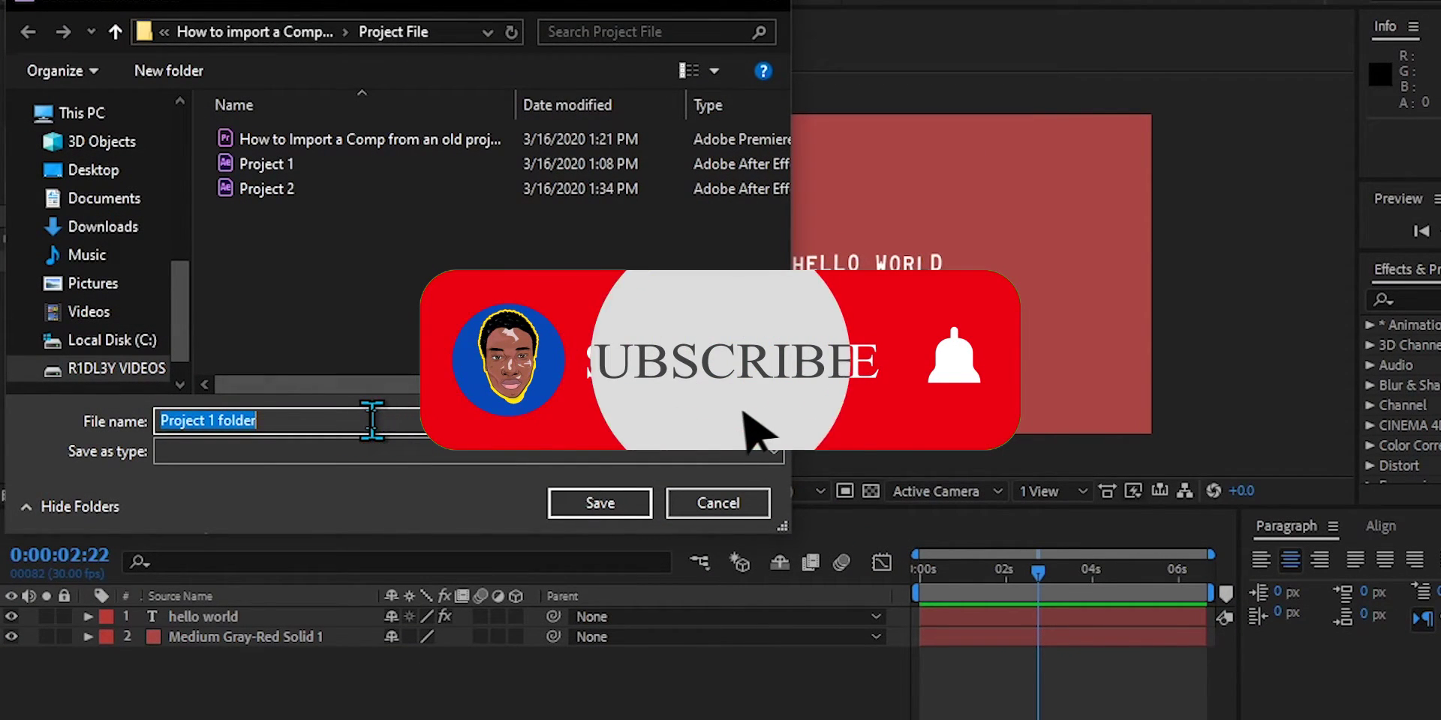
- Save the collected files into a folder named 'Hello World'
{"action": "type", "text": "Hellow"}
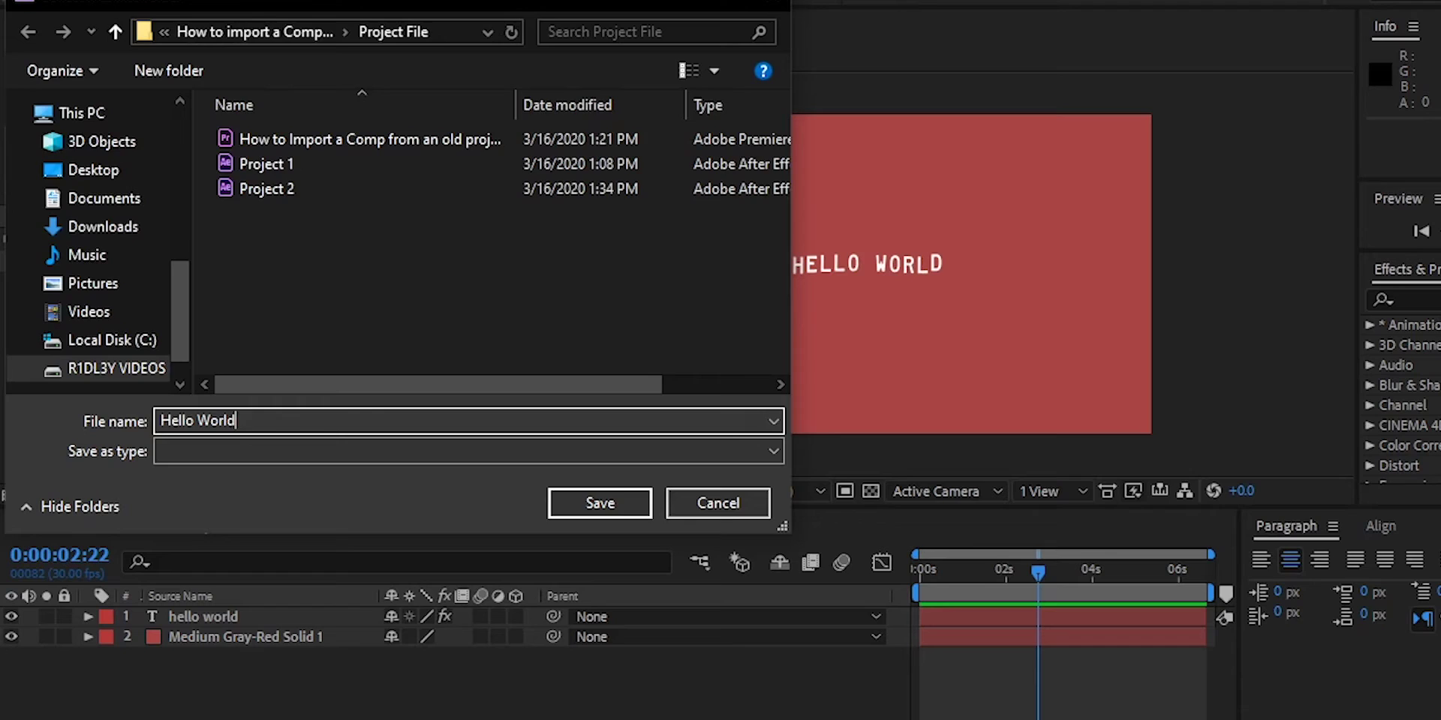
{"action": "key", "text": "Return"}
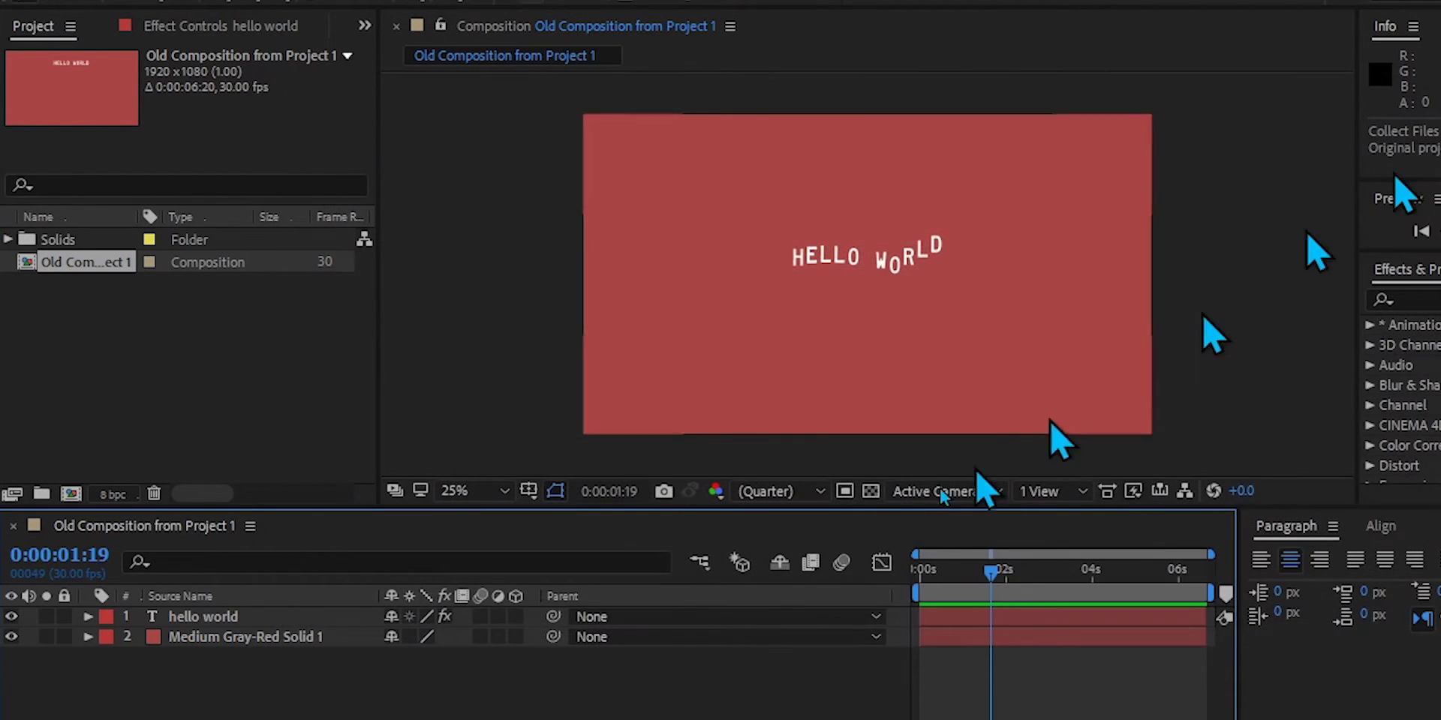
- Reopen recent Project 2.aep and clear the Project panel selection
{"action": "left_click", "coordinate": [15, 3]}
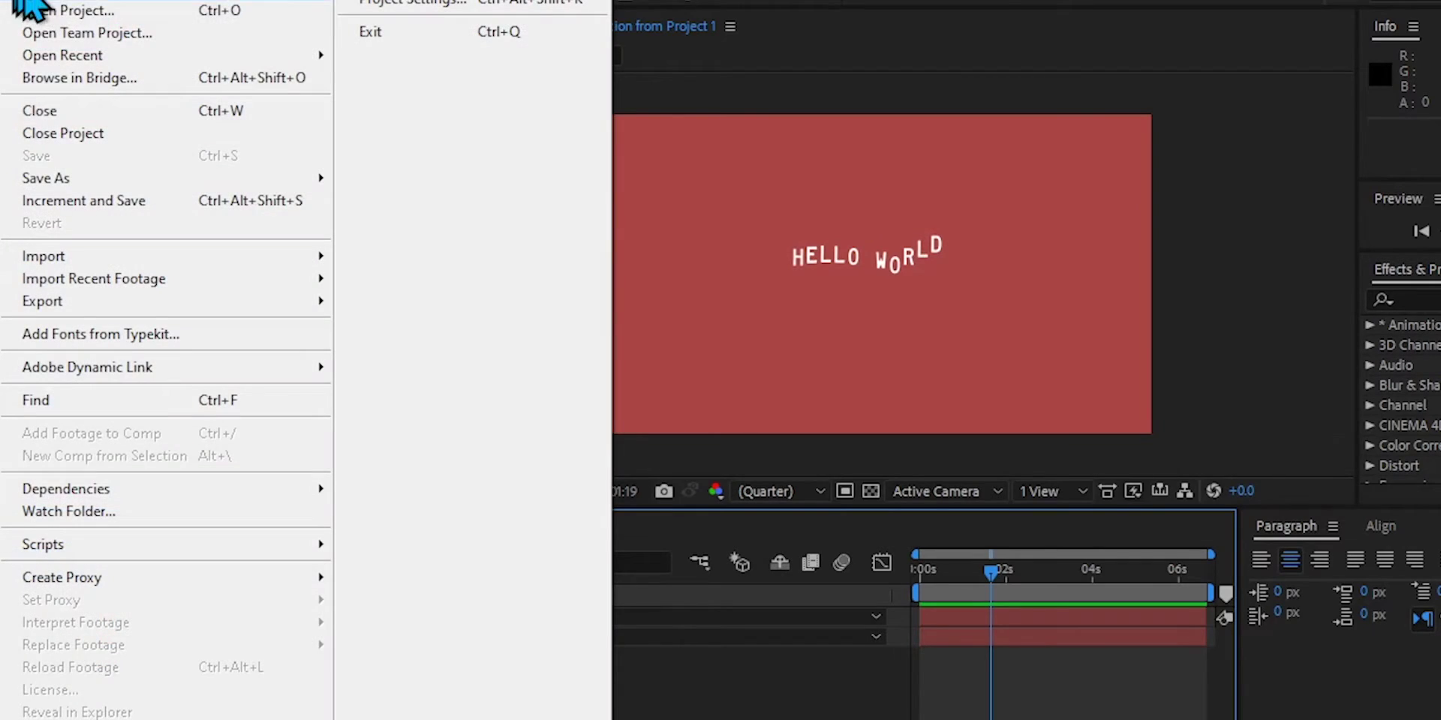
{"action": "mouse_move", "coordinate": [112, 54]}
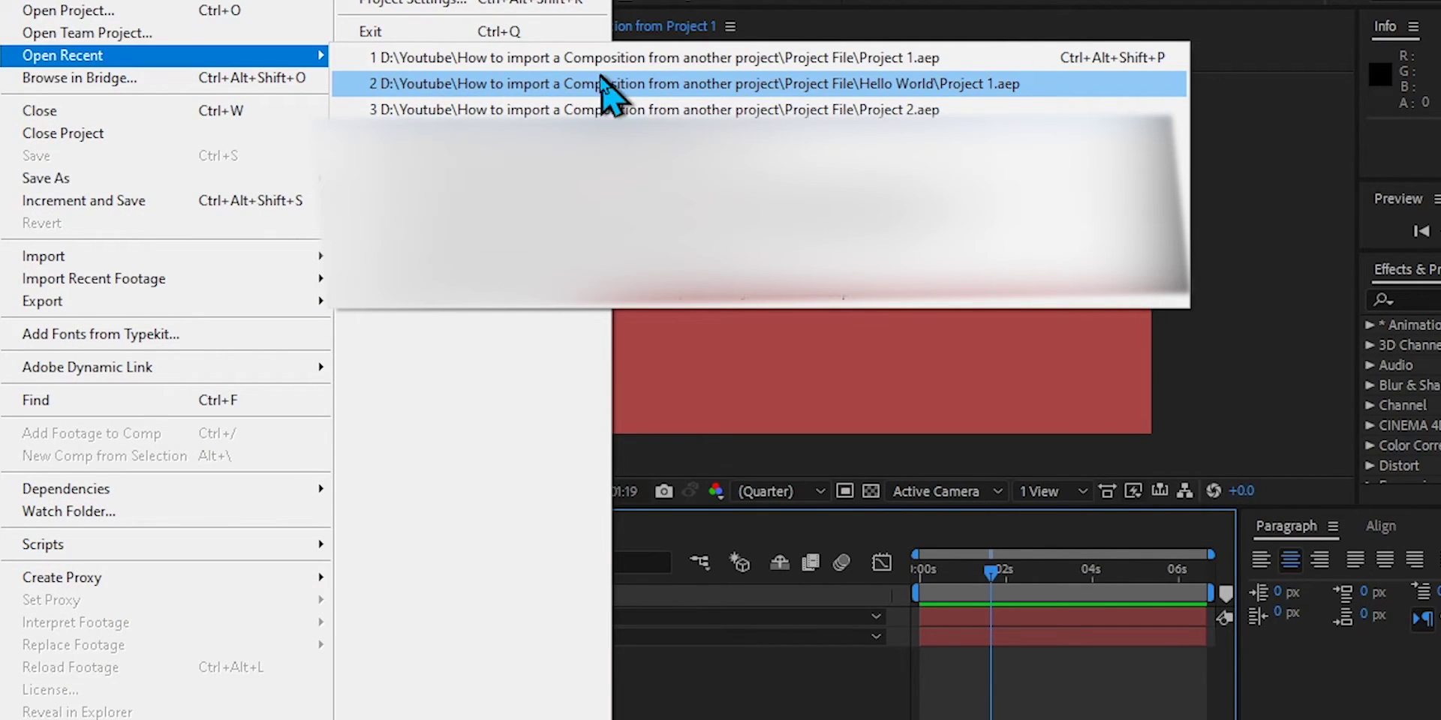
{"action": "left_click", "coordinate": [605, 110]}
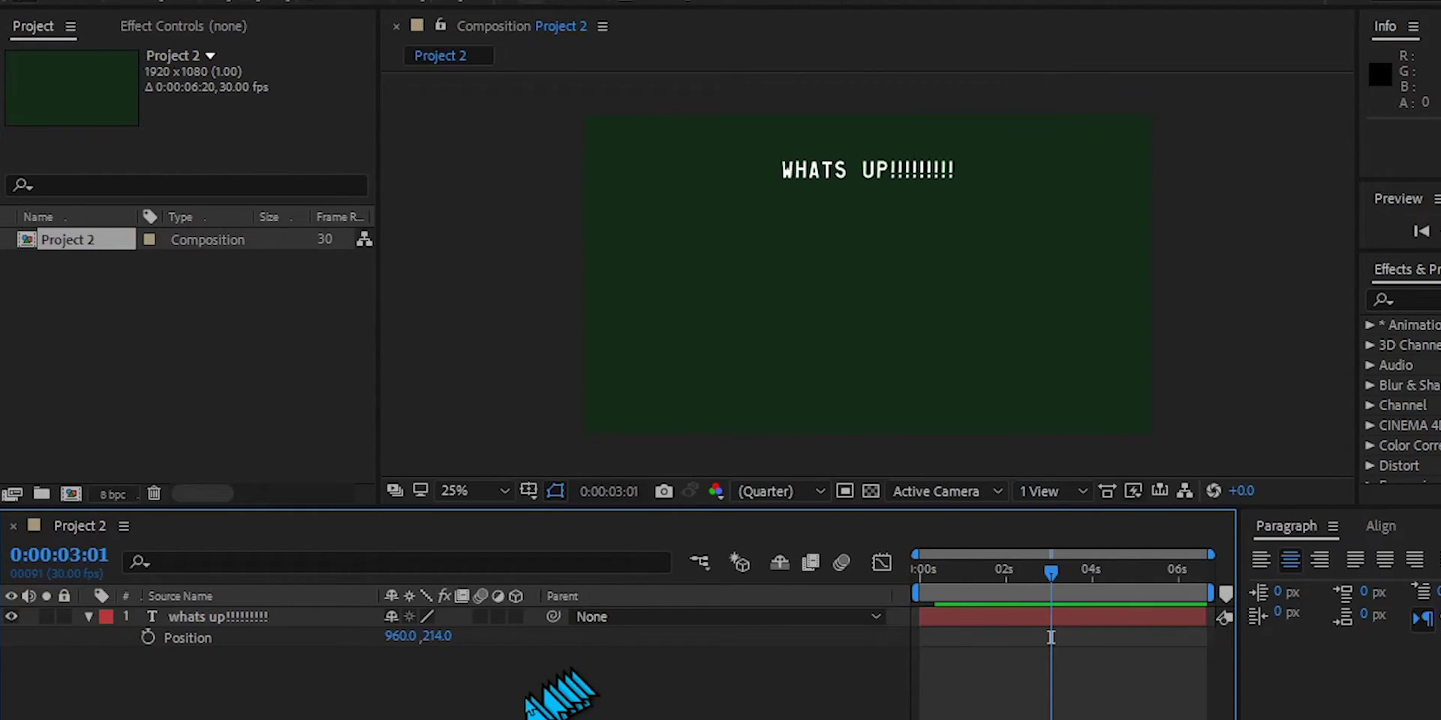
{"action": "left_click", "coordinate": [213, 429]}
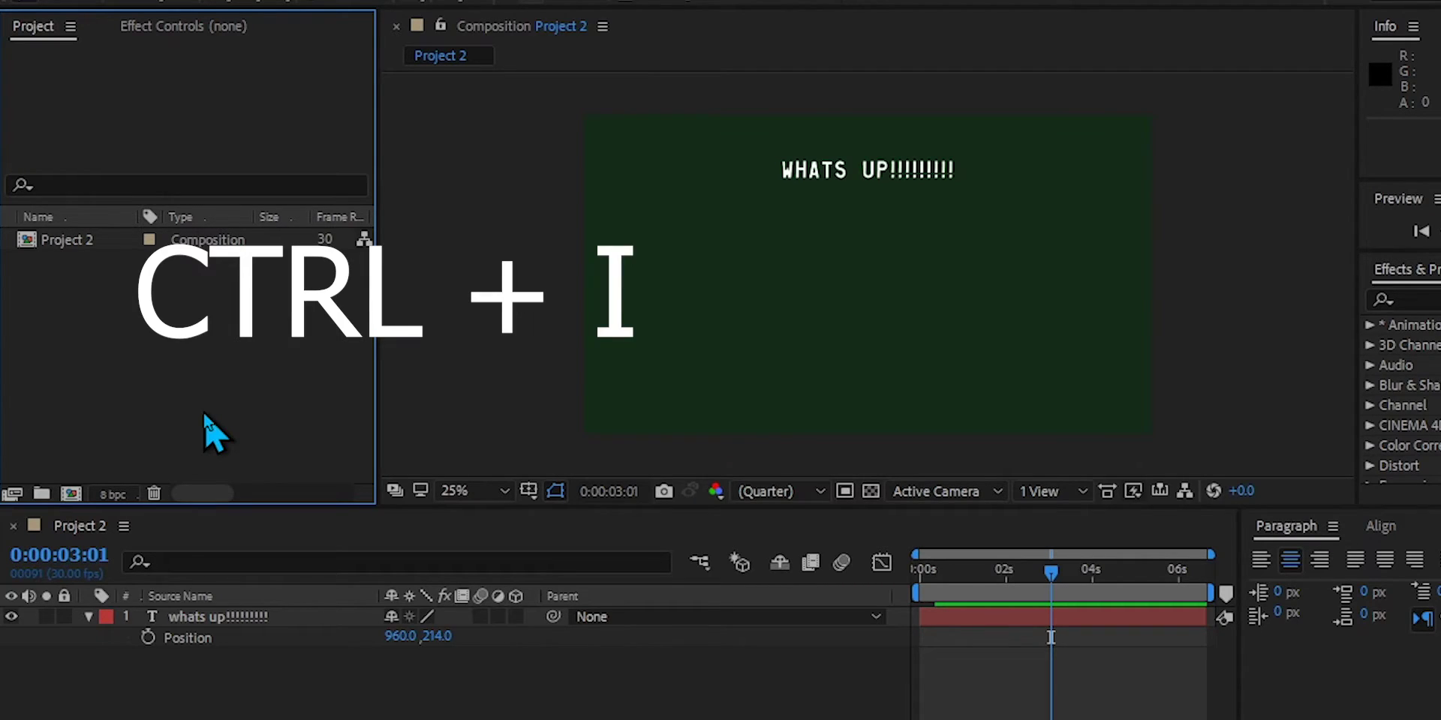
- In the Import dialog, browse to Project File > Hello World and select Project 1
{"action": "key", "text": "ctrl+i"}
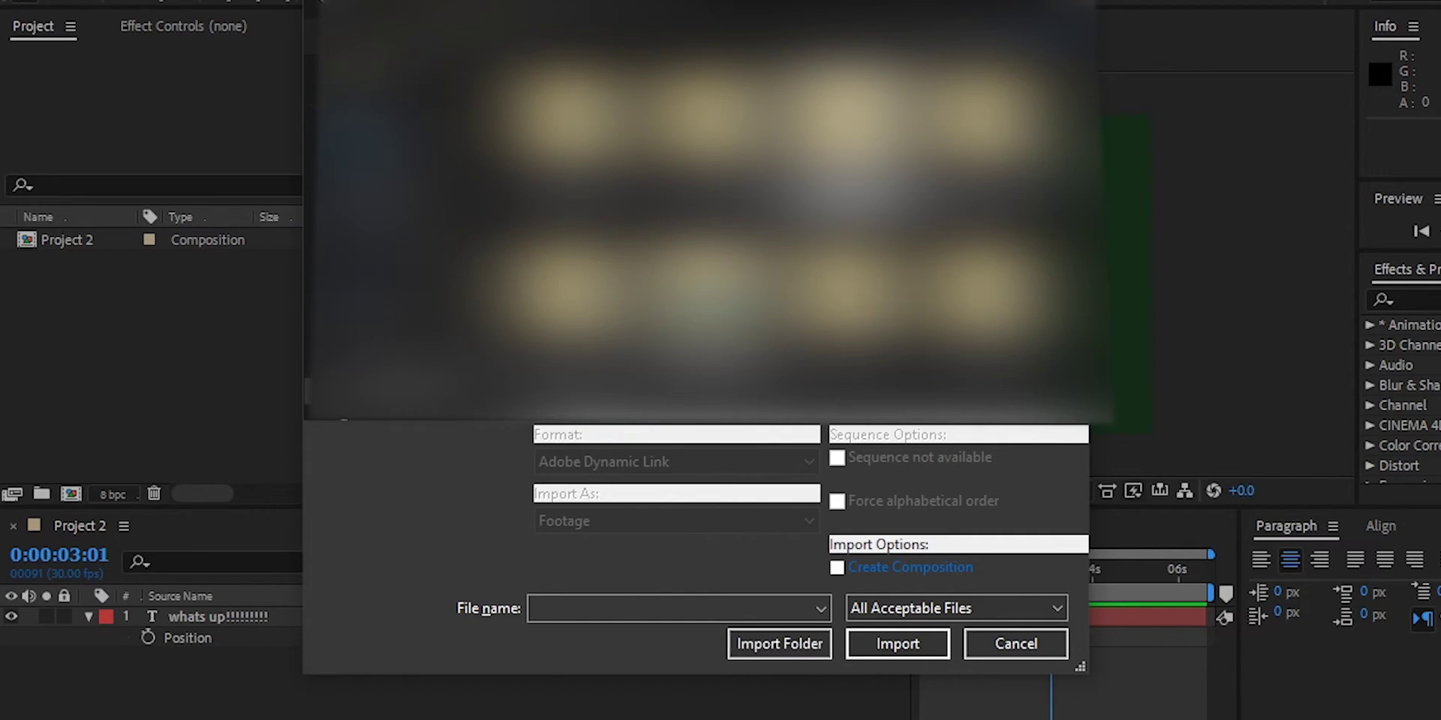
{"action": "double_click", "coordinate": [597, 237]}
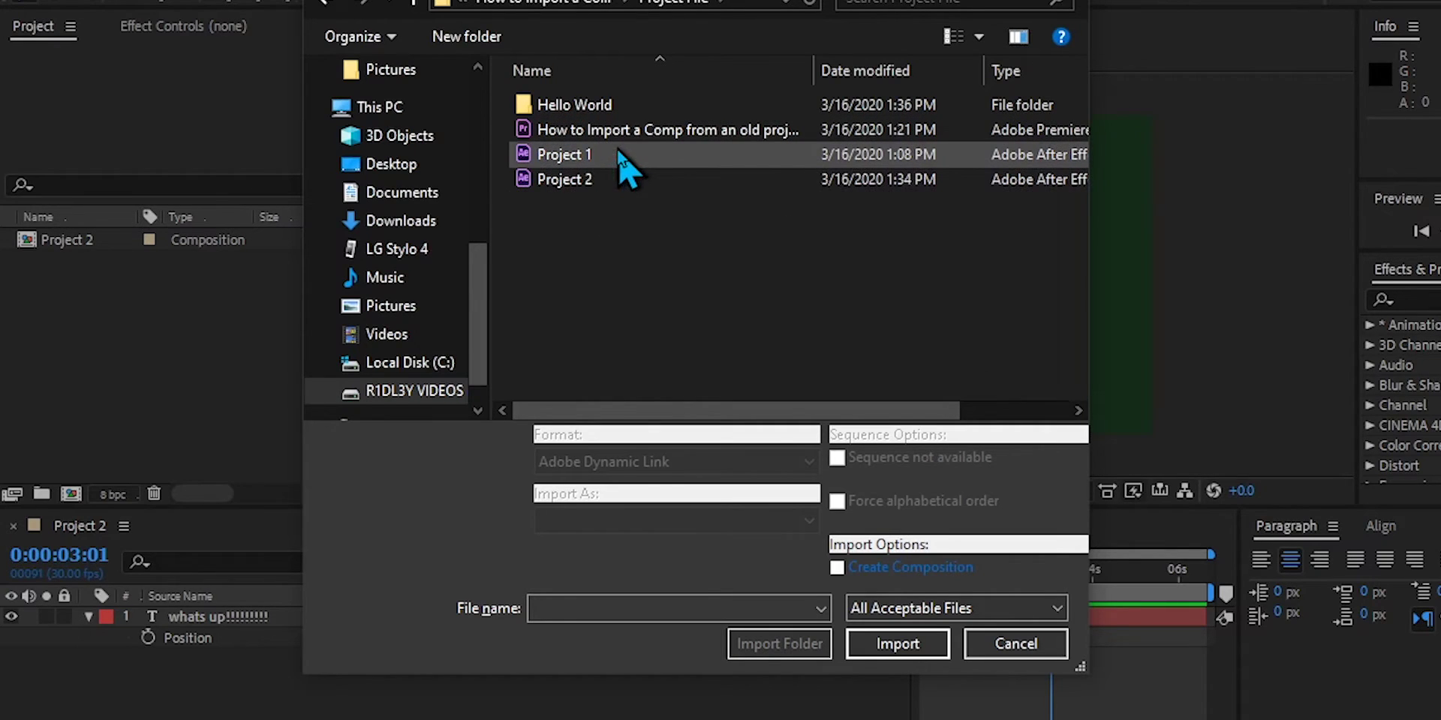
{"action": "double_click", "coordinate": [617, 109]}
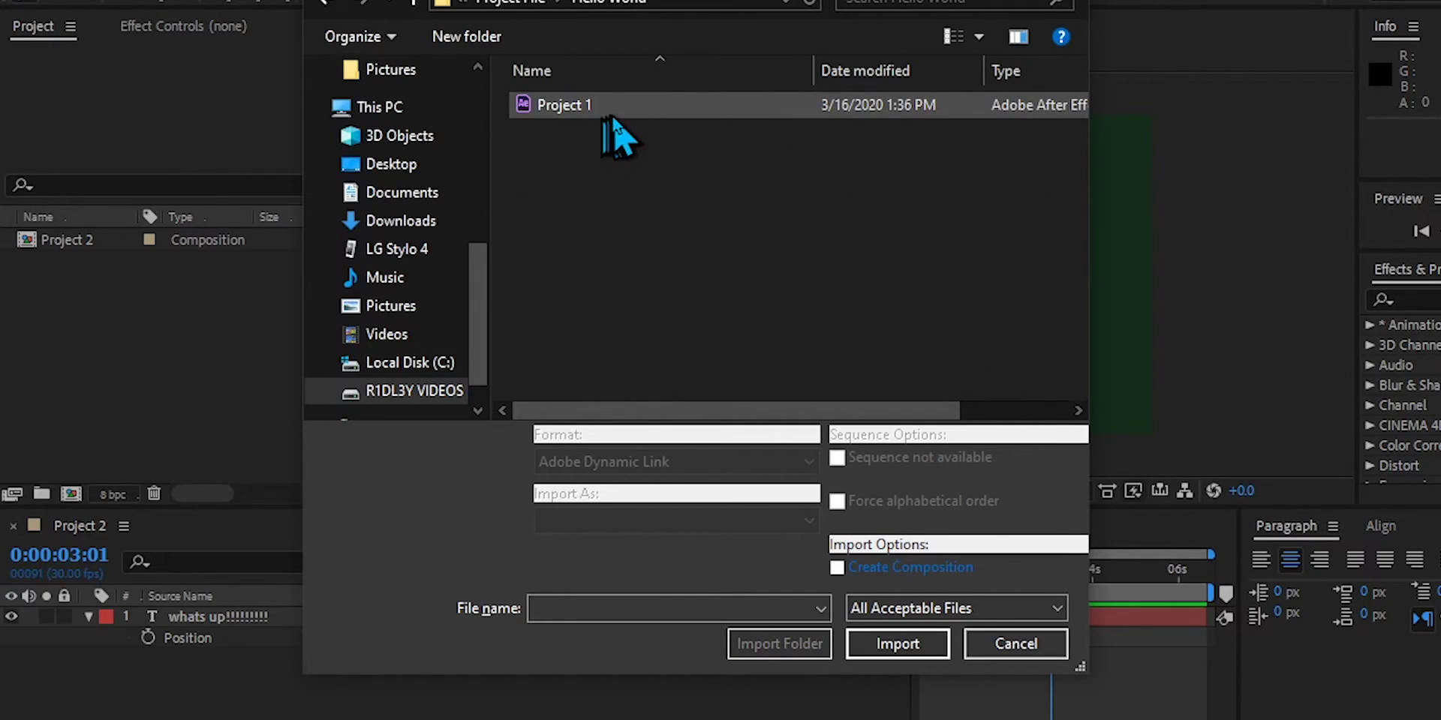
{"action": "left_click", "coordinate": [620, 112]}
- Import Project 1 and drag Old Composition from Project 1 into the timeline below WHATS UP
{"action": "left_click", "coordinate": [898, 644]}
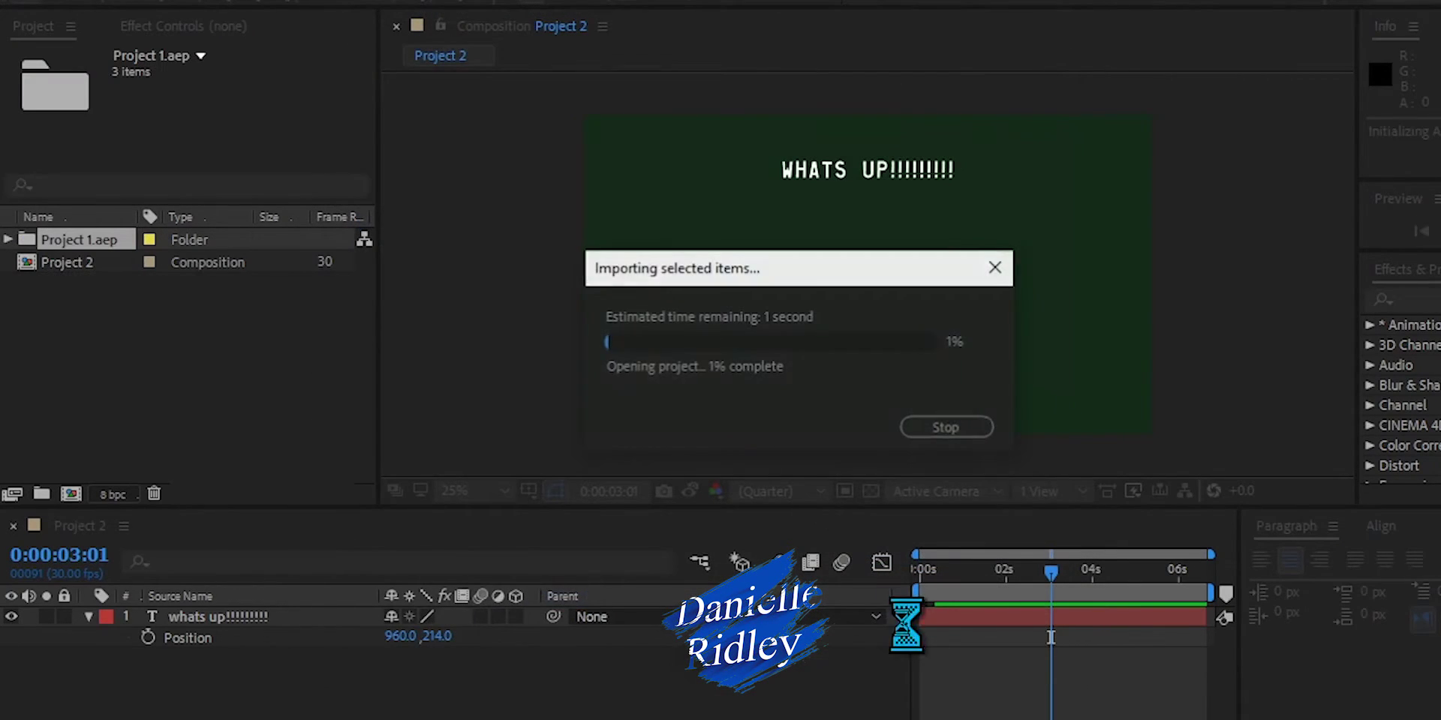
{"action": "left_click", "coordinate": [118, 379]}
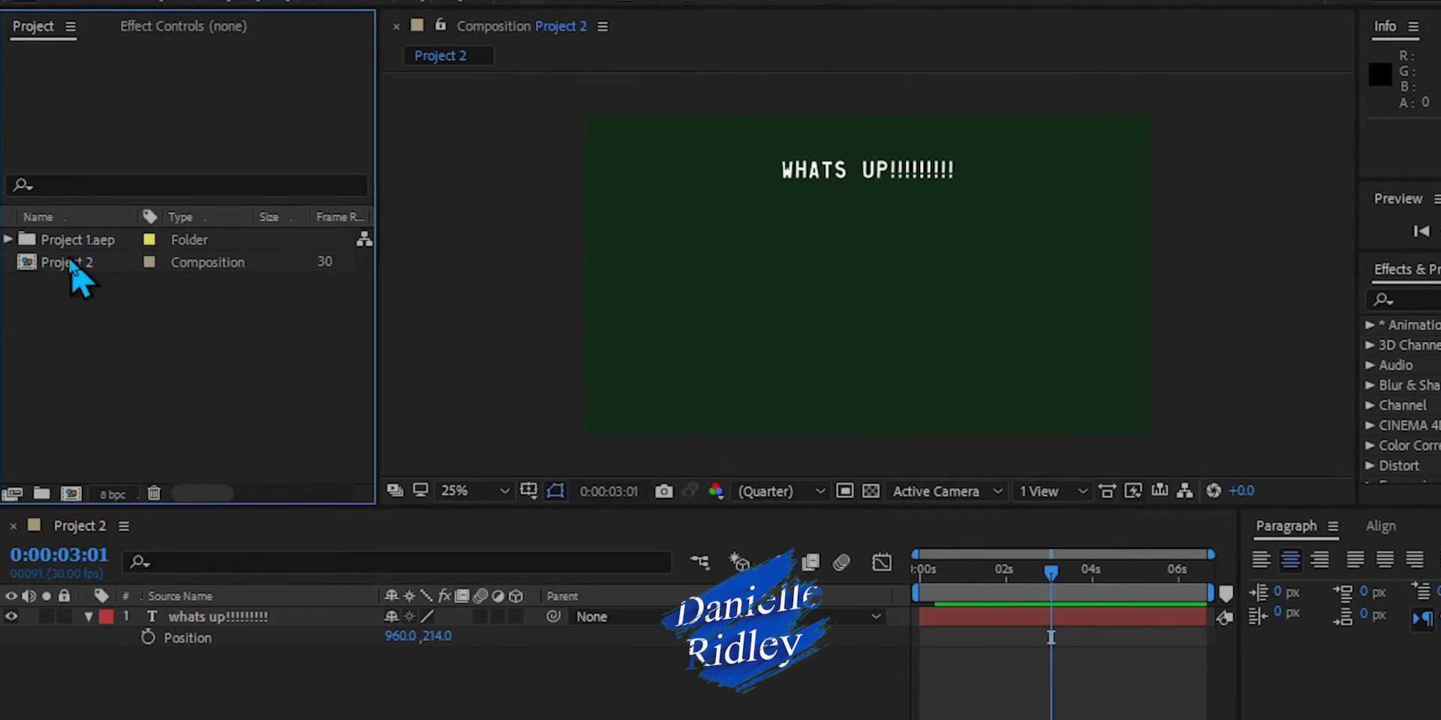
{"action": "left_click", "coordinate": [8, 239]}
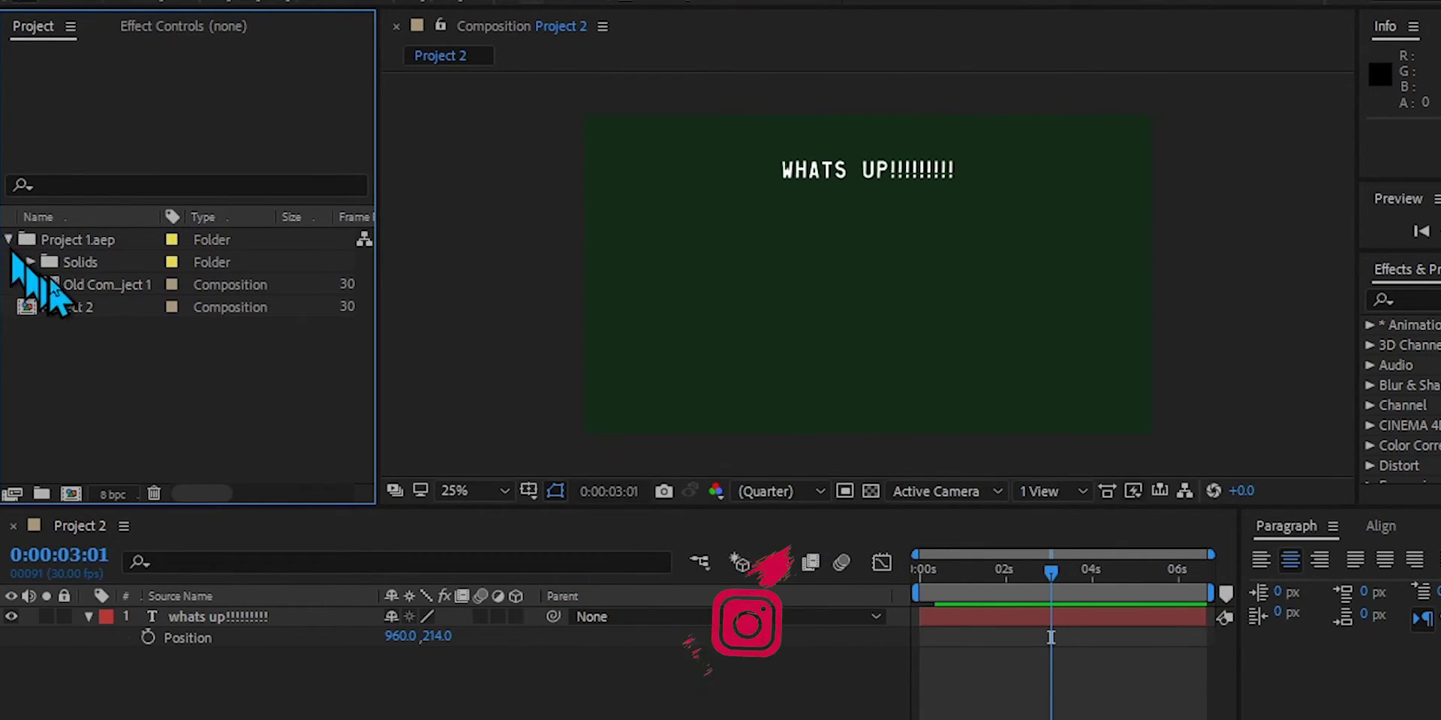
{"action": "left_click", "coordinate": [92, 287]}
{"action": "left_click_drag", "start_coordinate": [109, 289], "coordinate": [268, 590]}
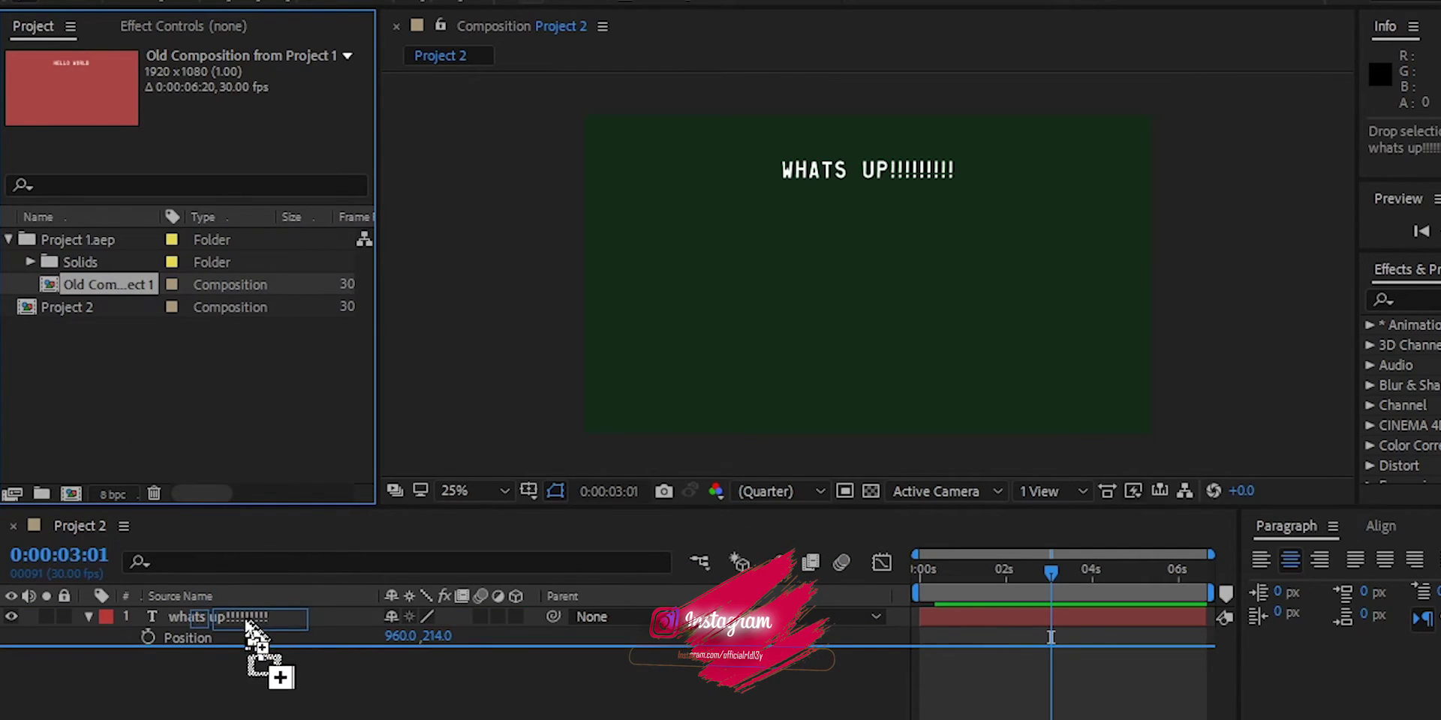
{"action": "left_click_drag", "start_coordinate": [247, 622], "coordinate": [229, 679]}
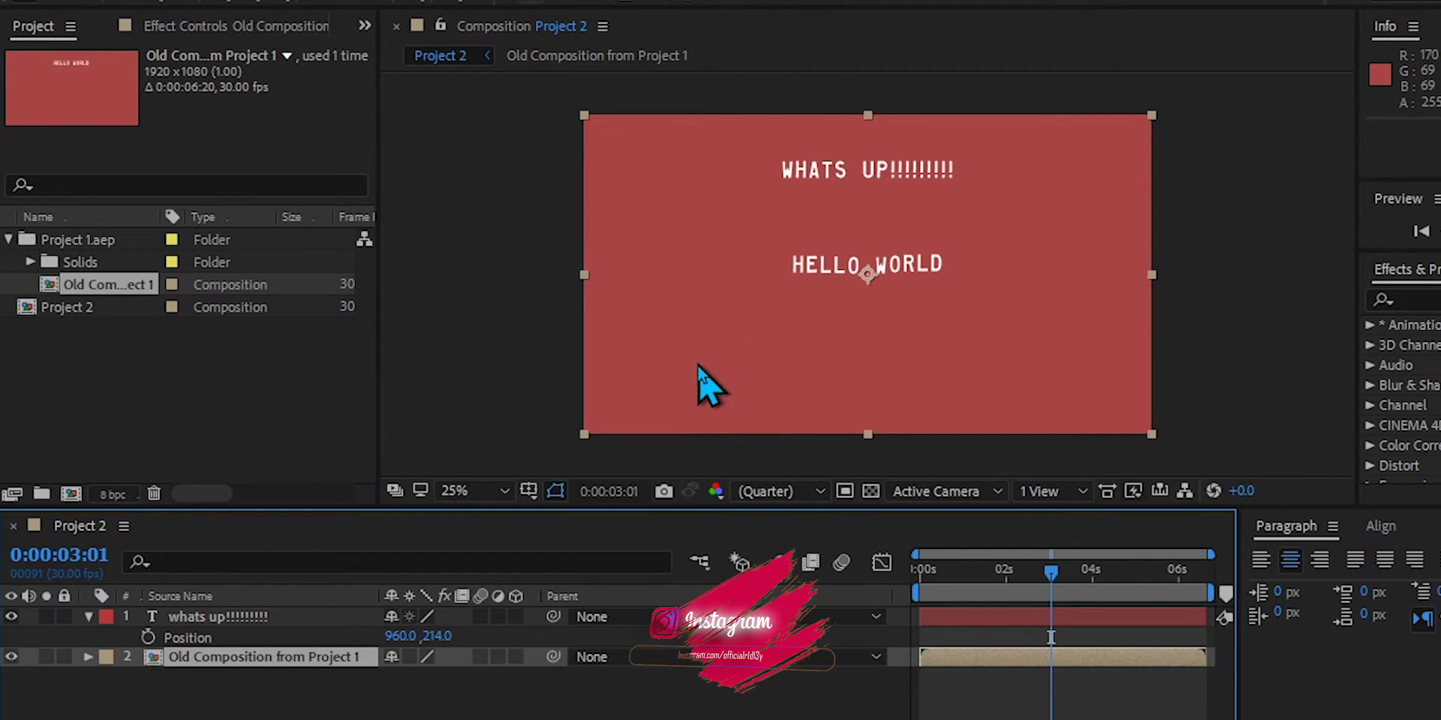
{"action": "key", "text": "p"}
{"action": "left_click", "coordinate": [570, 705]}
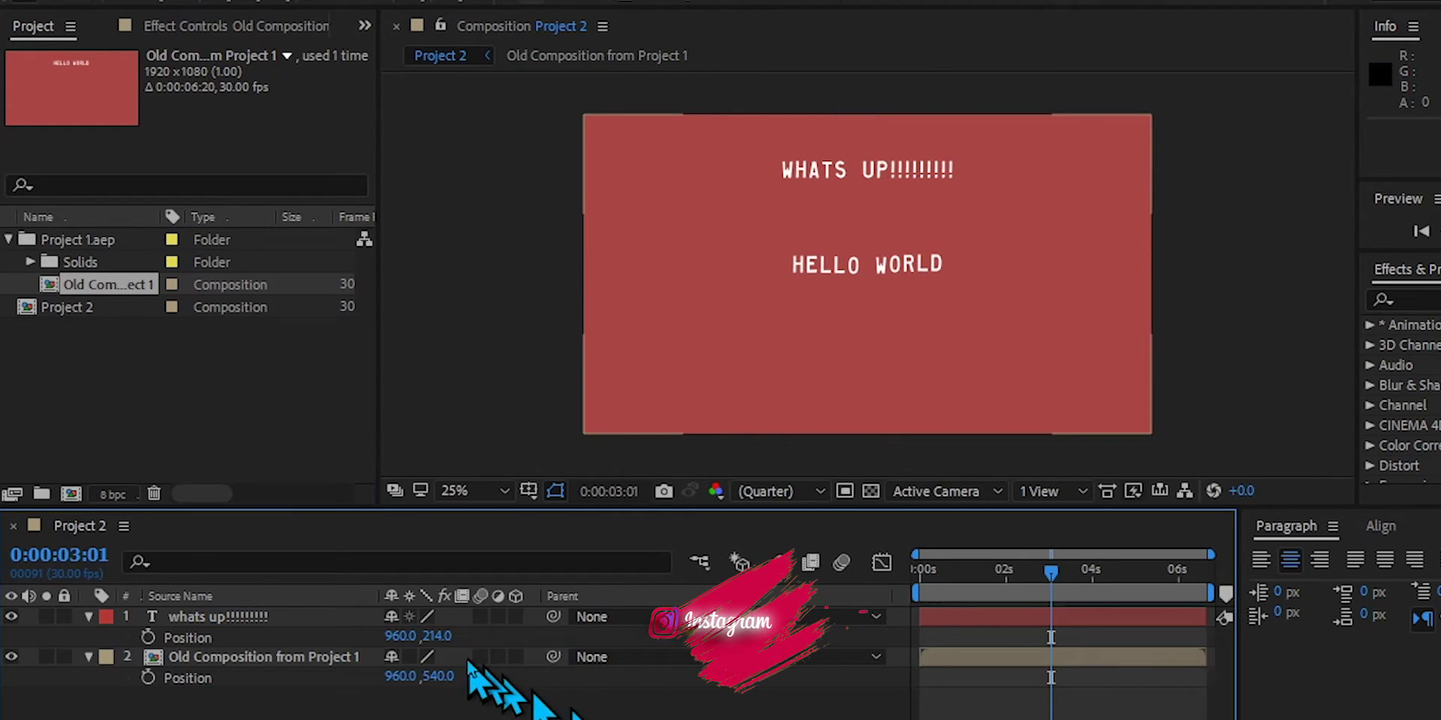
- Lower the HELLO WORLD layer to Position Y 851, then preview from the start
{"action": "left_click_drag", "start_coordinate": [439, 676], "coordinate": [762, 678]}
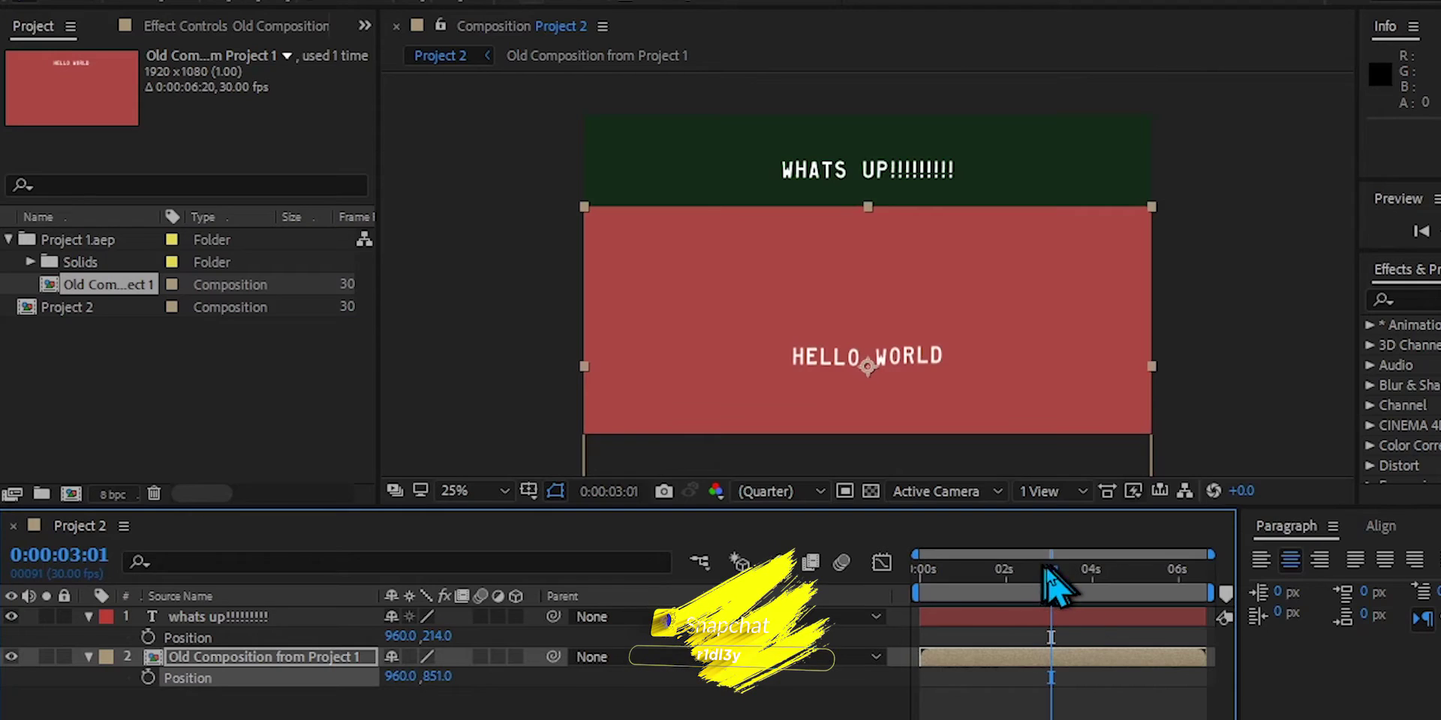
{"action": "key", "text": "Home"}
{"action": "key", "text": "space"}
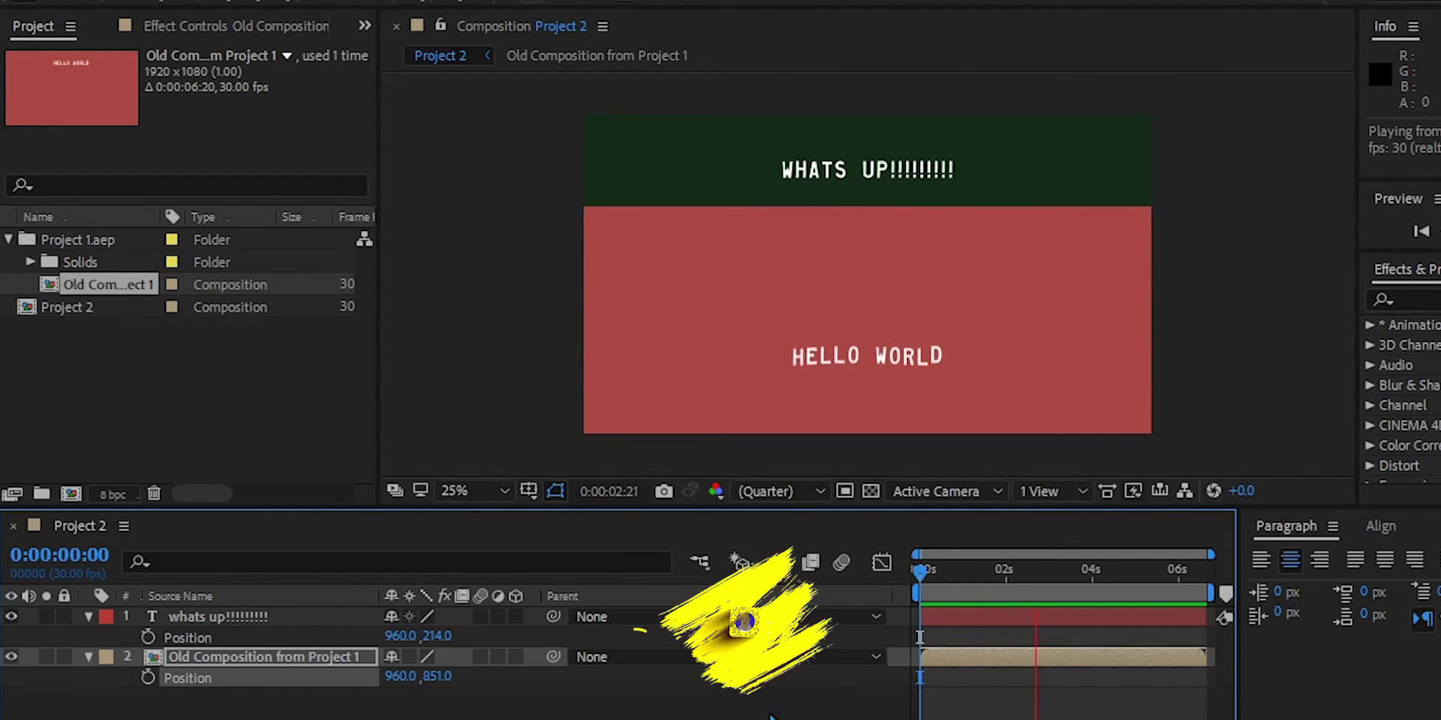
{"action": "left_click", "coordinate": [769, 716]}
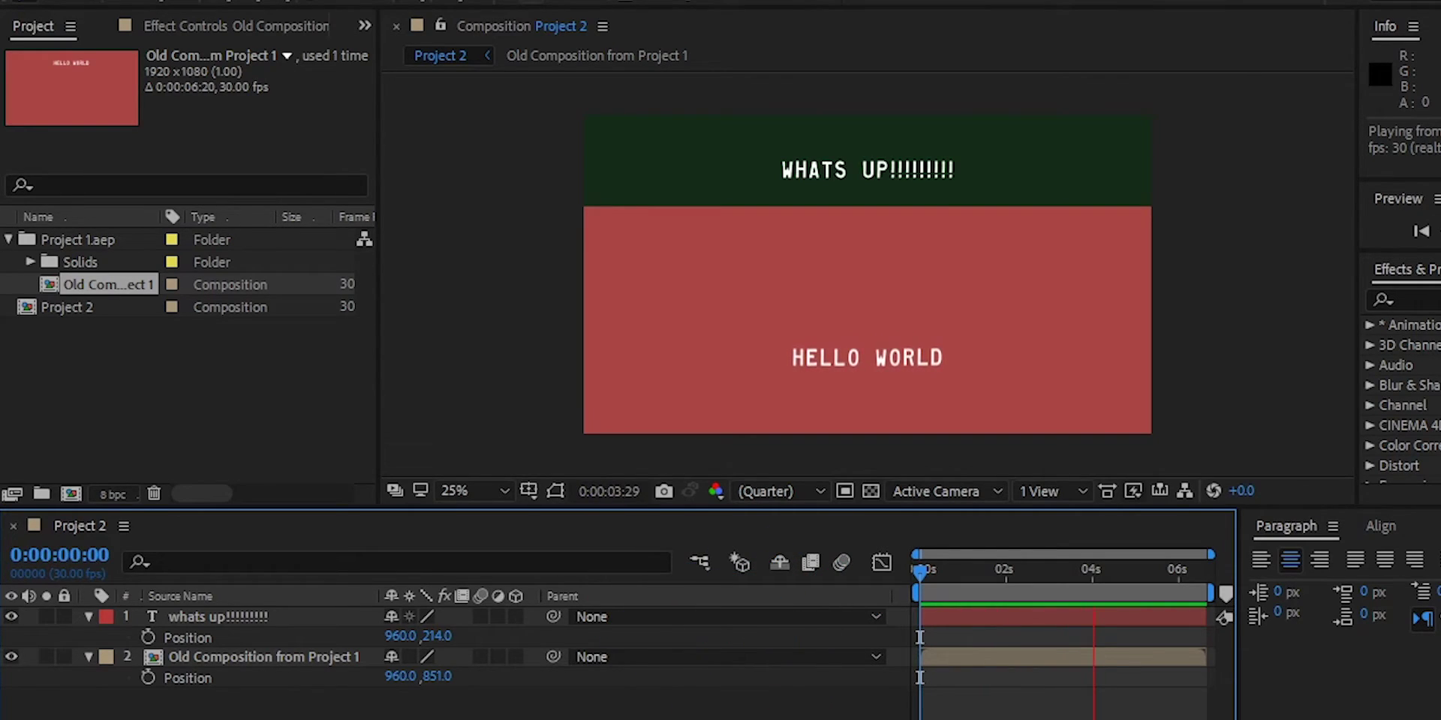
{"action": "key", "text": "space"}
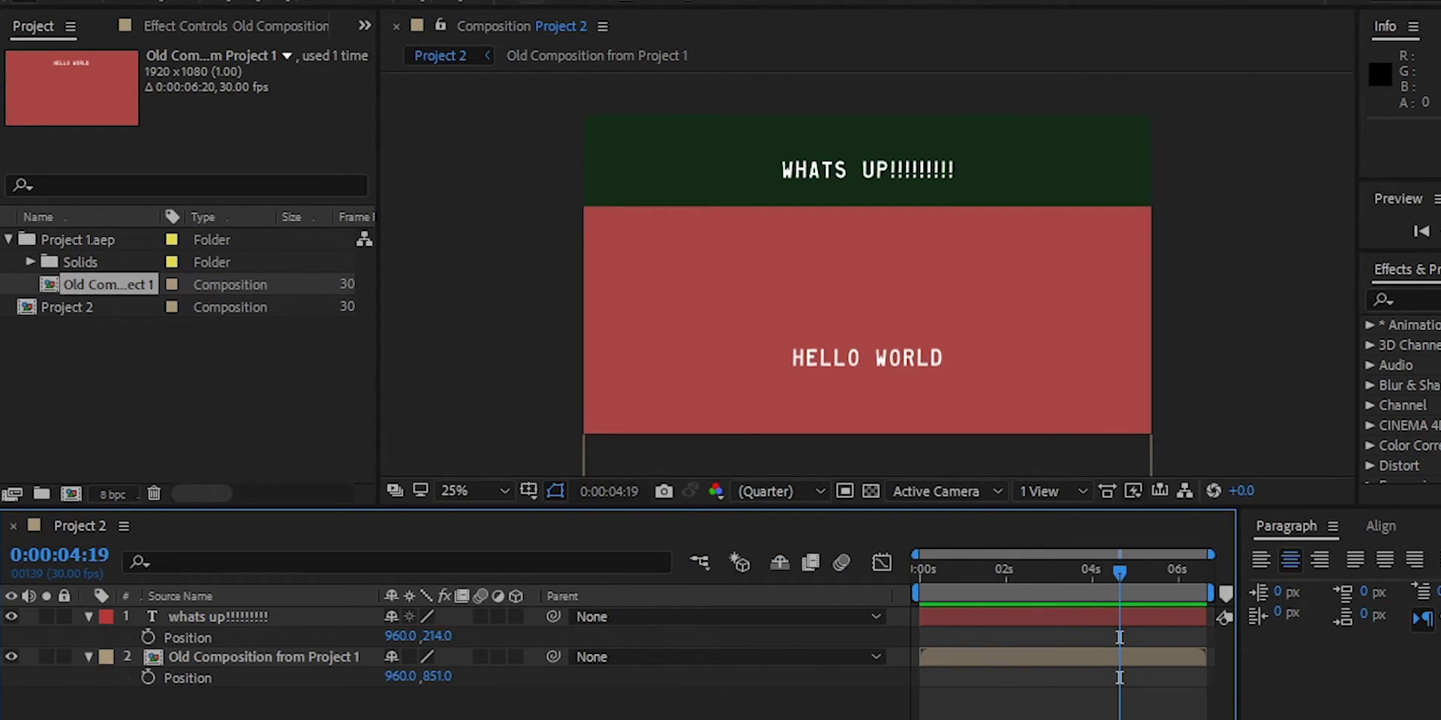